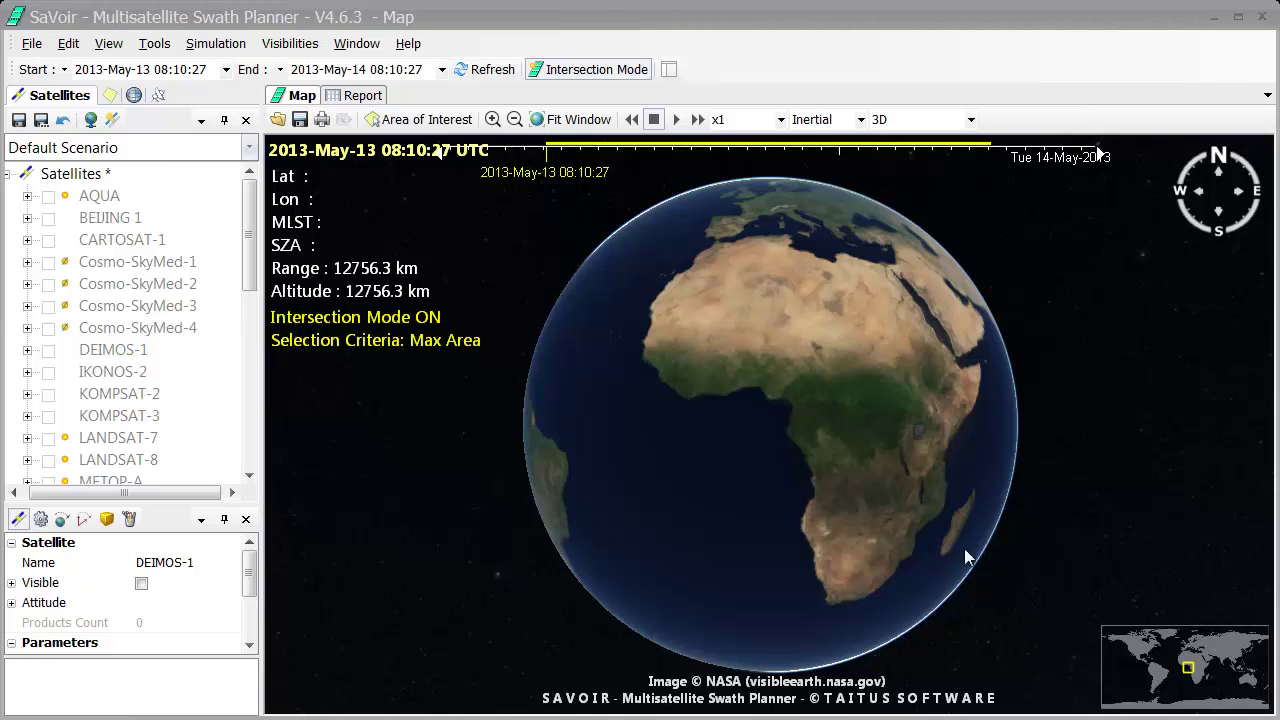
# Draw a four-corner polygon over the Indian Ocean between Somalia and India, keeping the default name POLY_N4__E77
pyautogui.moveTo(945, 525)
pyautogui.mouseDown()
pyautogui.moveTo(778, 554)
pyautogui.moveTo(586, 520)
pyautogui.mouseUp()
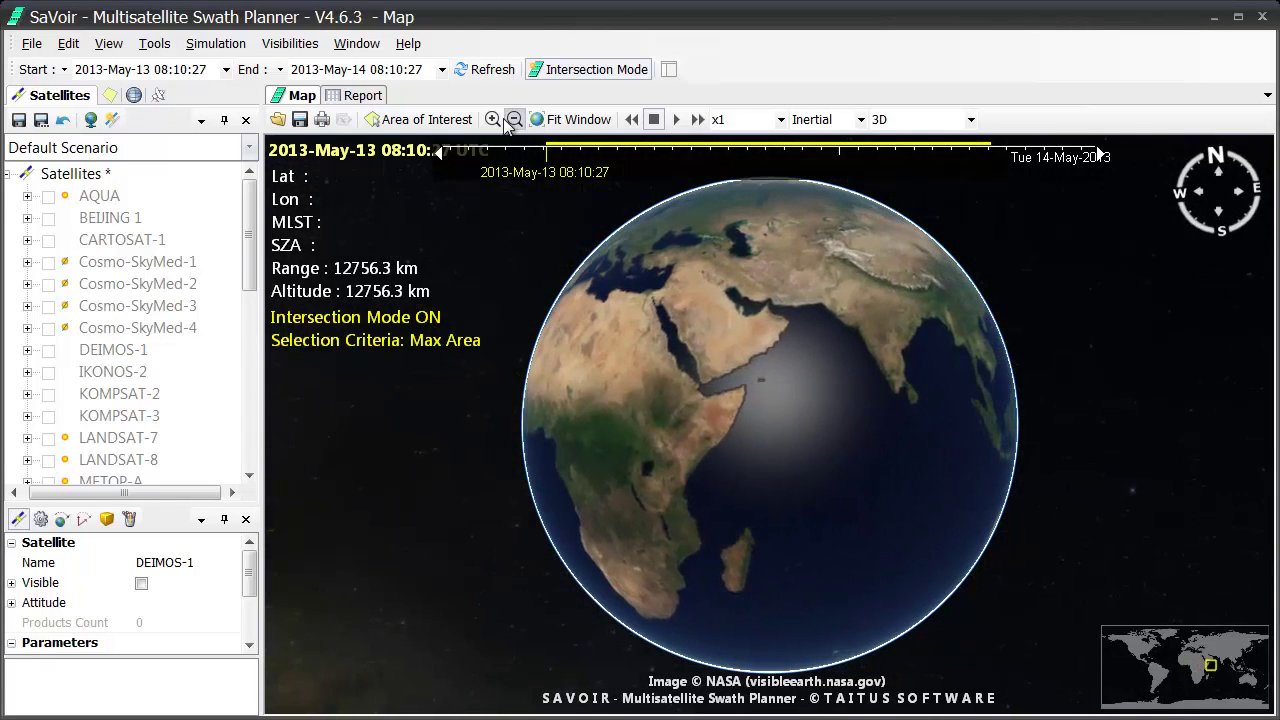
pyautogui.click(492, 119)
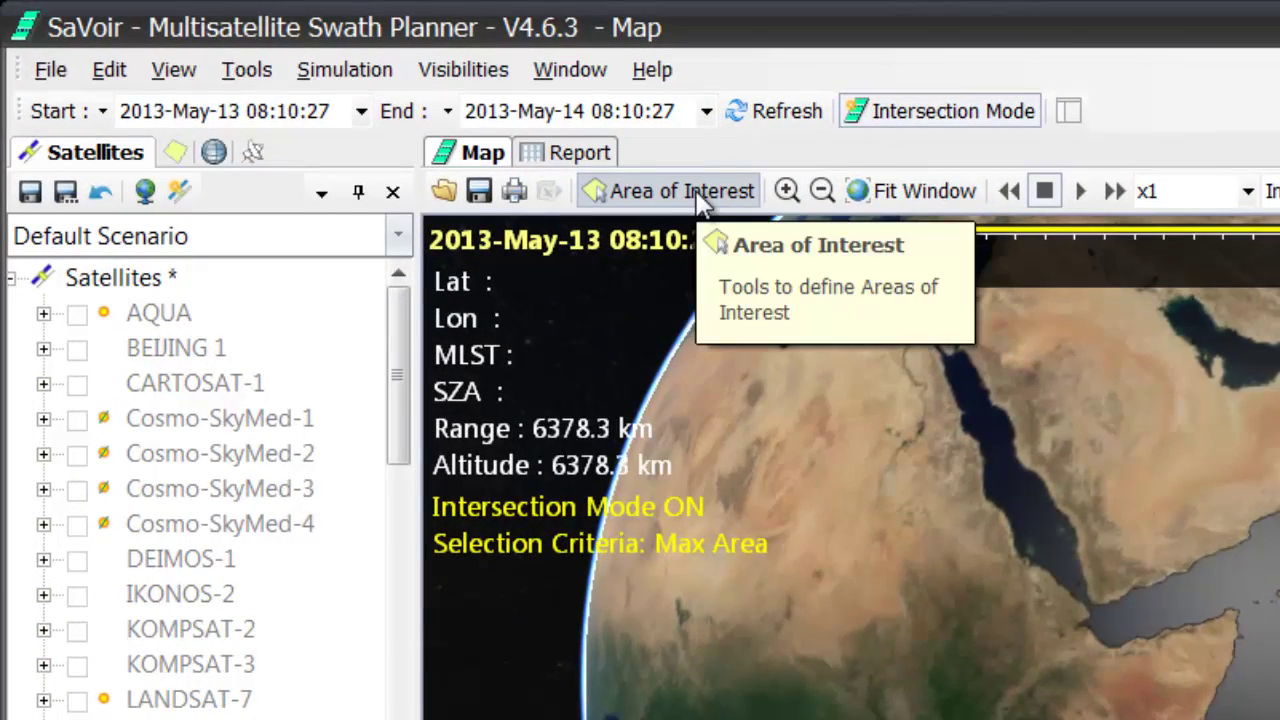
pyautogui.click(700, 195)
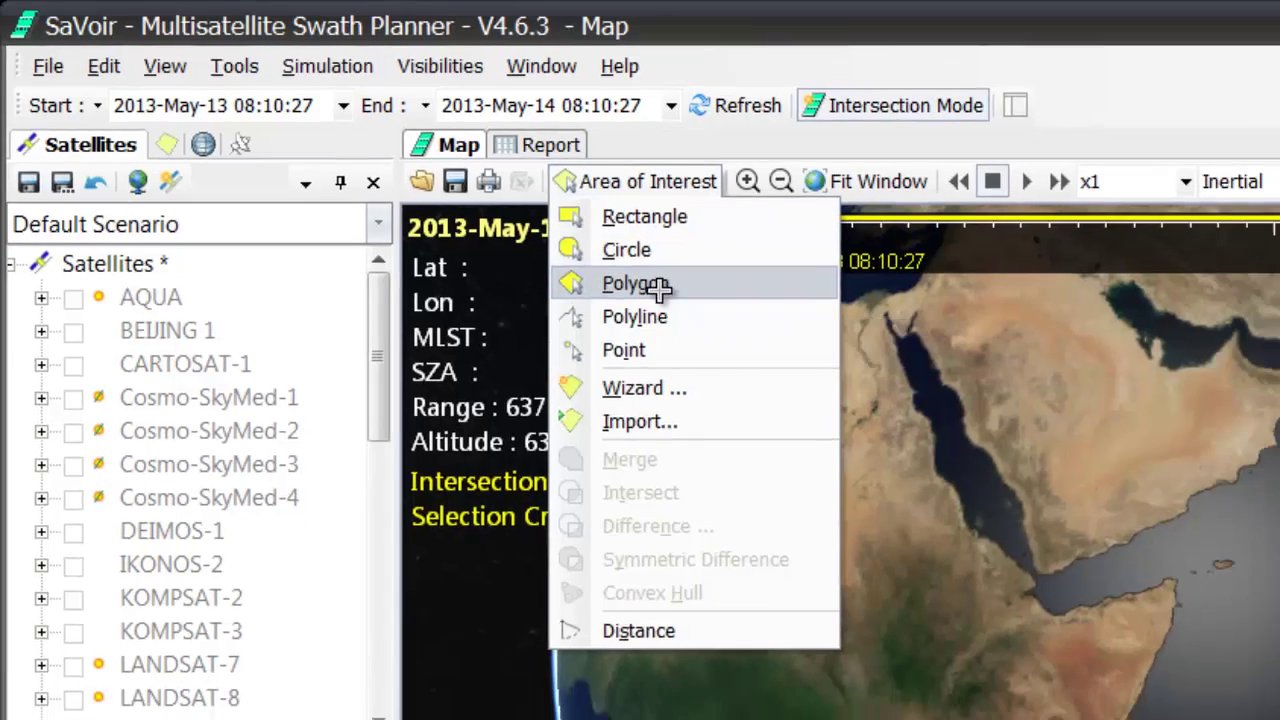
pyautogui.click(692, 306)
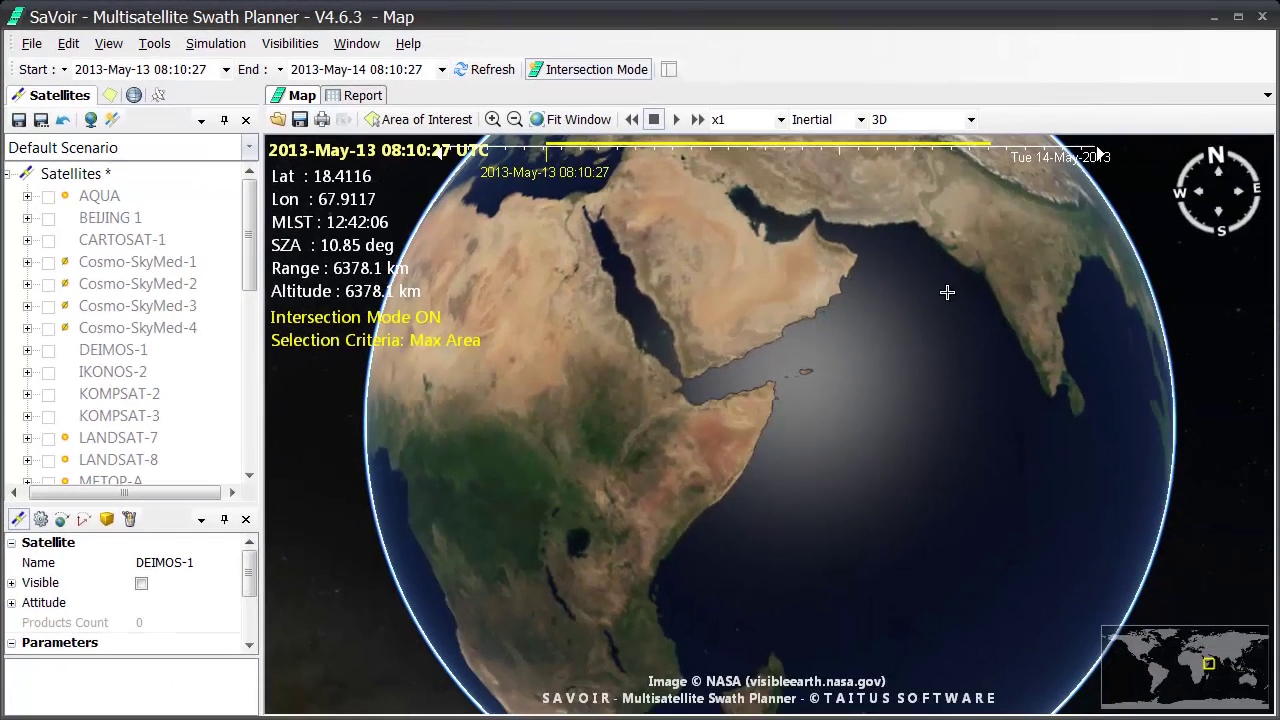
pyautogui.click(947, 292)
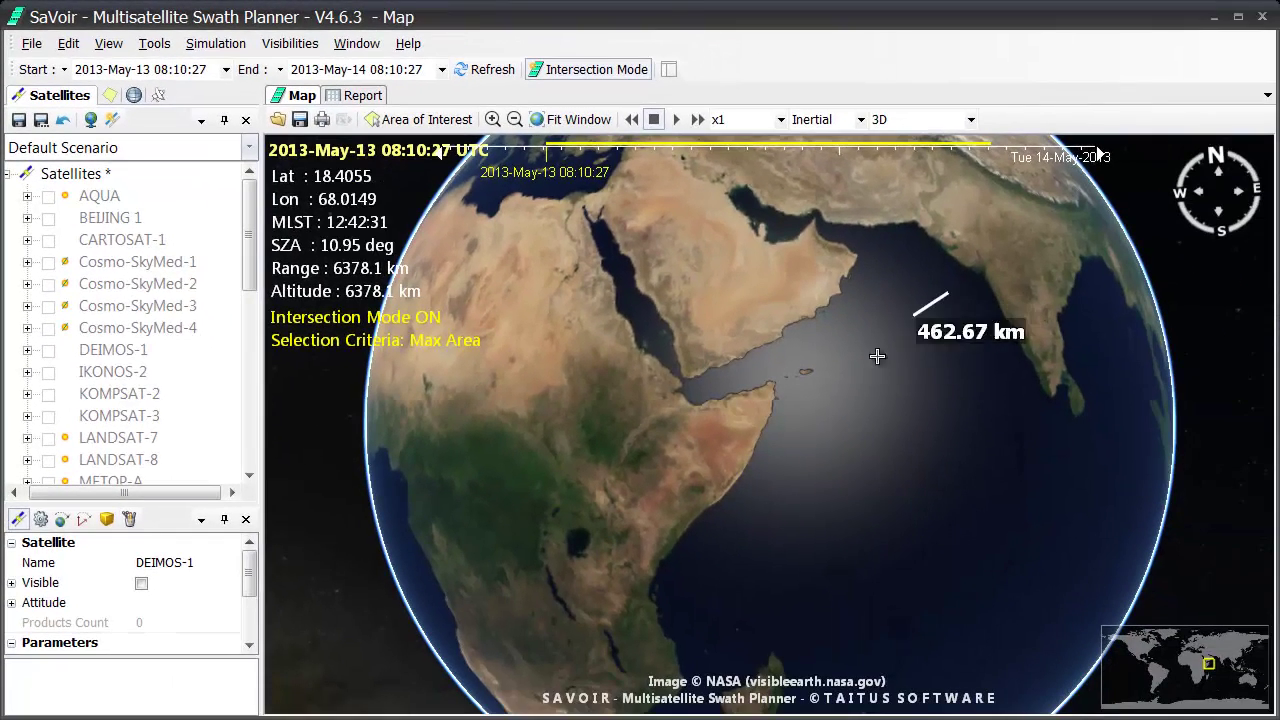
pyautogui.click(730, 537)
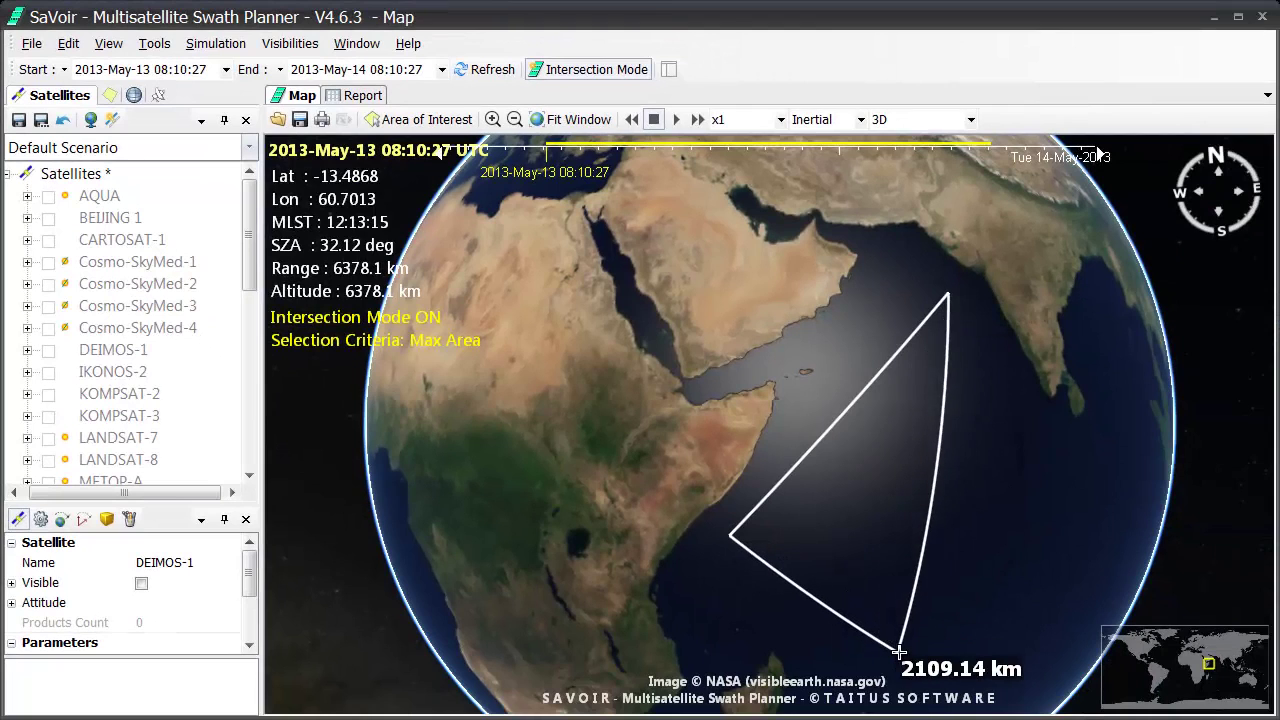
pyautogui.click(900, 652)
pyautogui.click(1047, 437)
pyautogui.click(1047, 437)
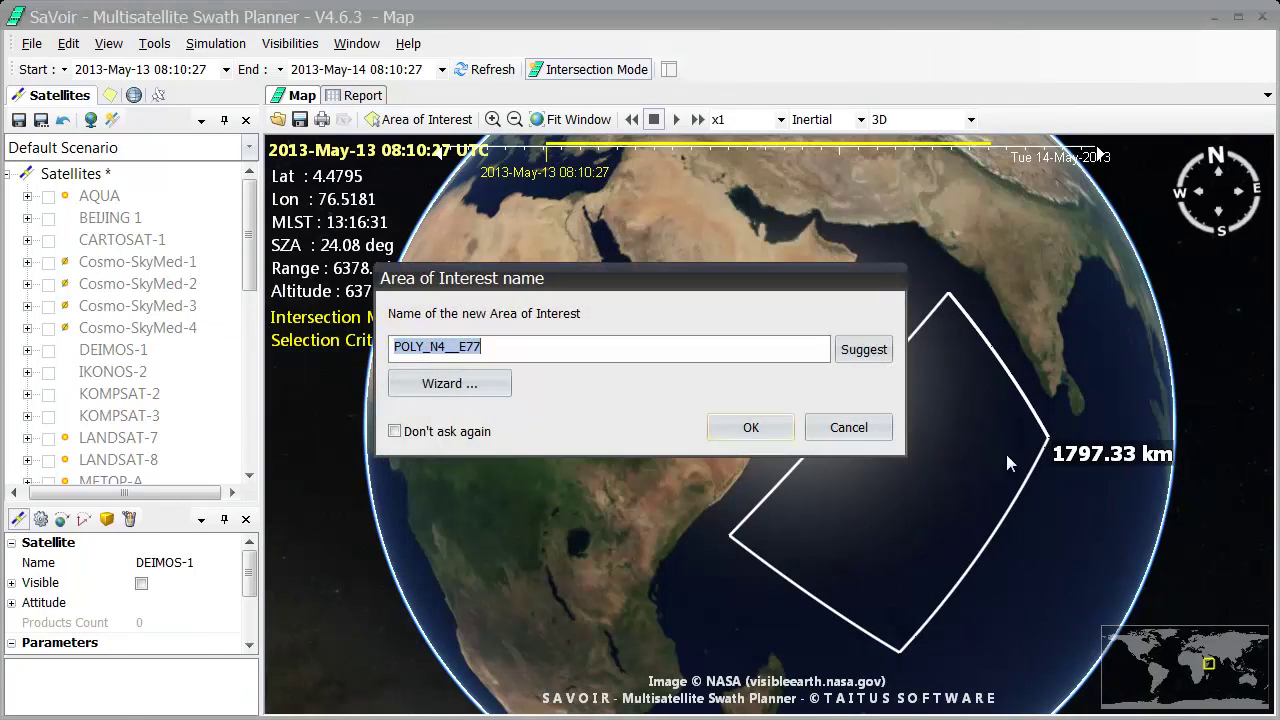
pyautogui.click(769, 429)
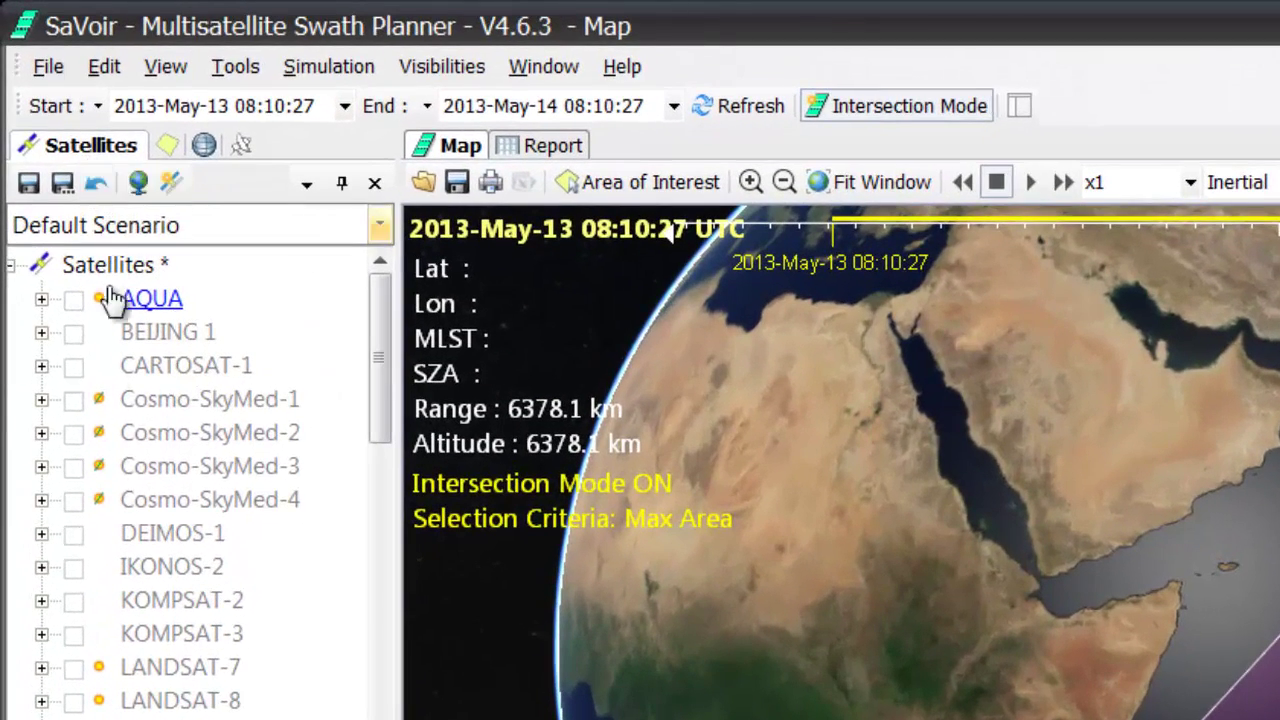
# Enable DEIMOS-1's DMC SLIM6 sensor and extend the planning window to end on 2013-Jun-02
pyautogui.click(41, 534)
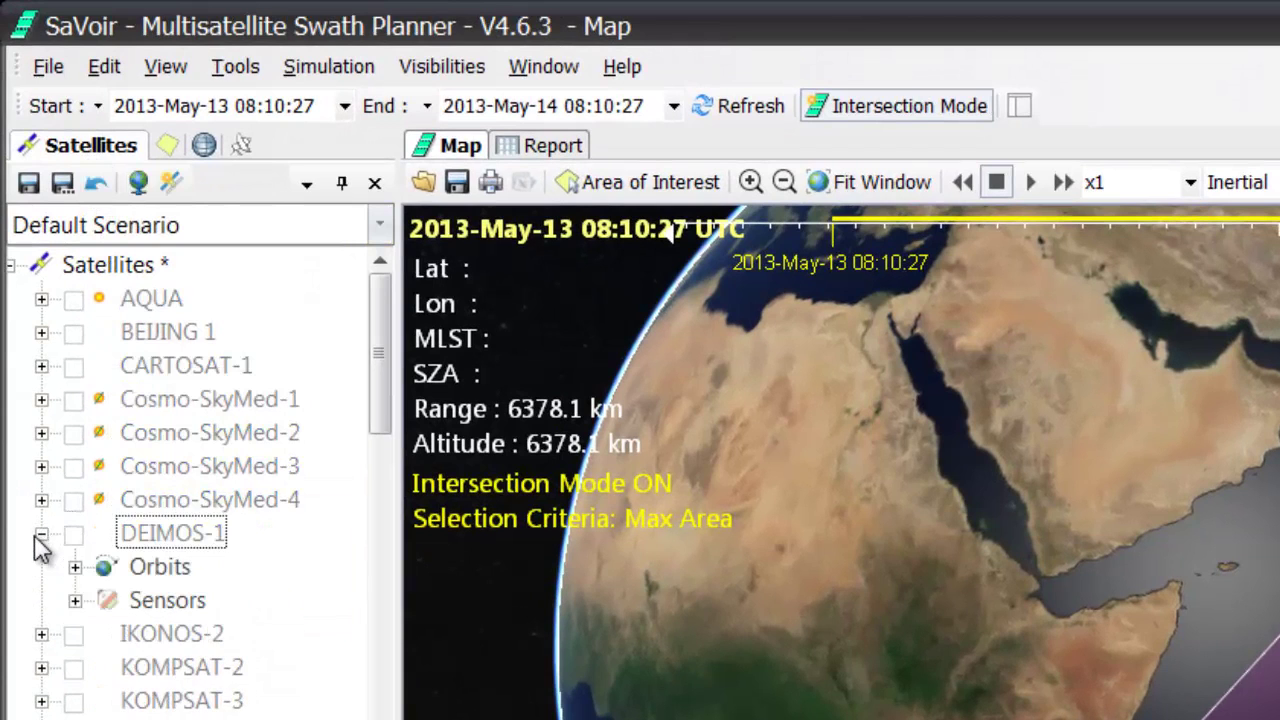
pyautogui.click(75, 600)
pyautogui.click(245, 634)
pyautogui.click(140, 636)
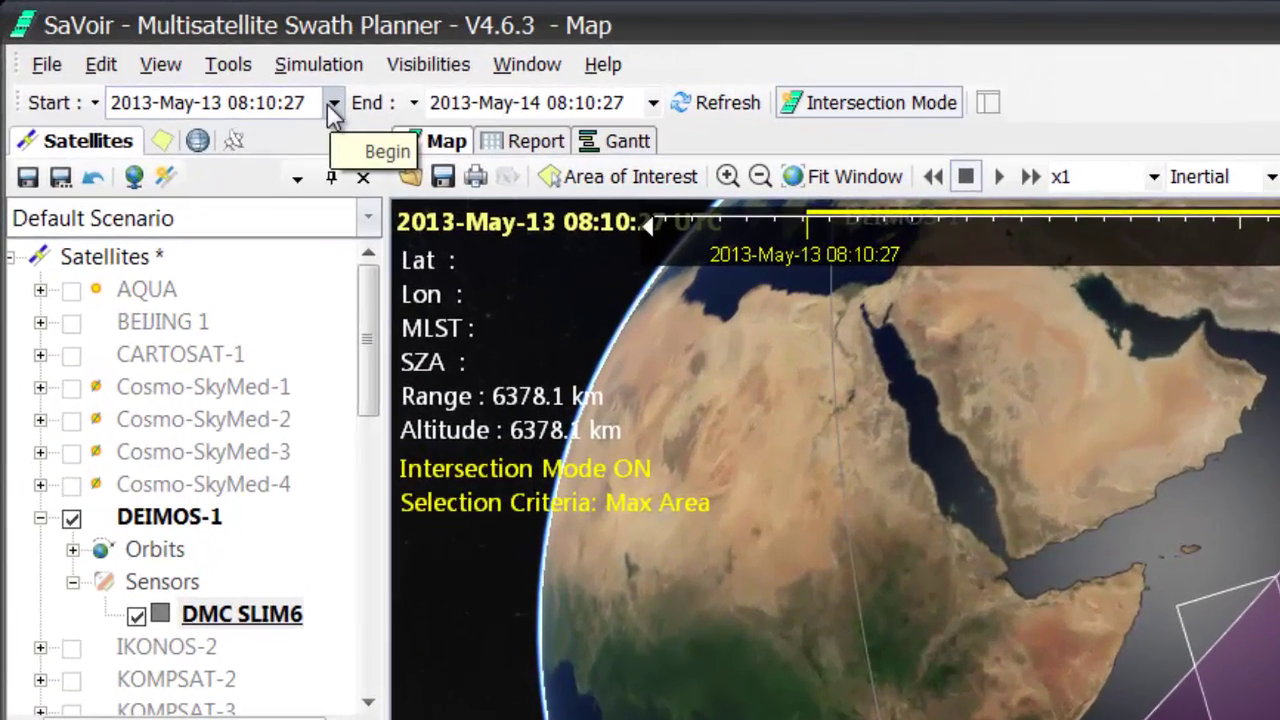
pyautogui.click(327, 103)
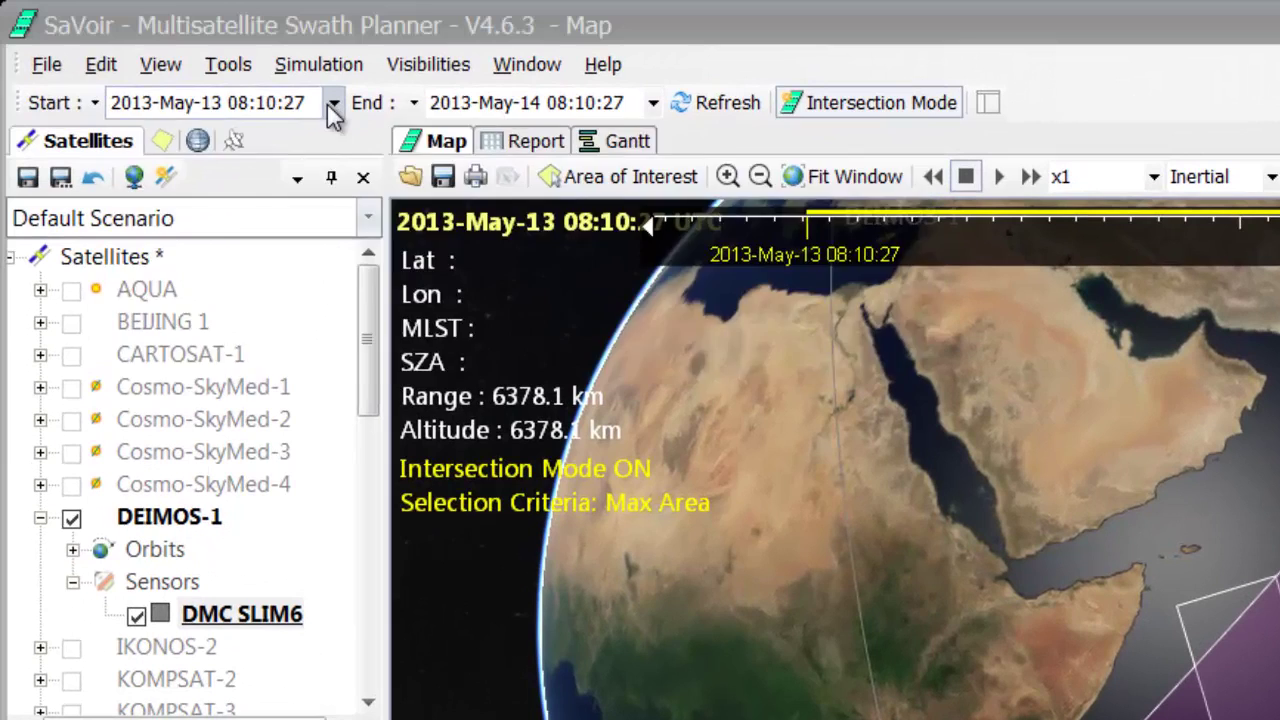
pyautogui.moveTo(181, 249); pyautogui.dragTo(355, 316)
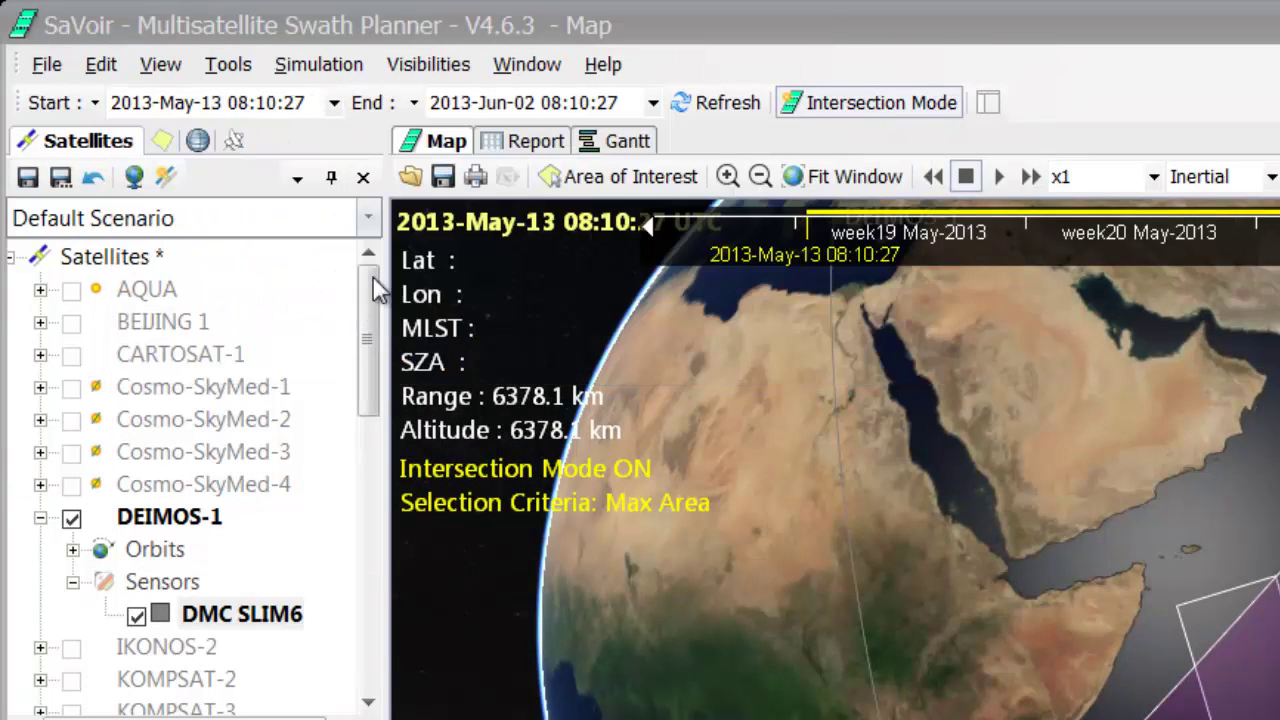
# Recompute DEIMOS-1 DMC SLIM6 swaths for the new window and centre POLY_N4__E77 on the globe
pyautogui.click(718, 100)
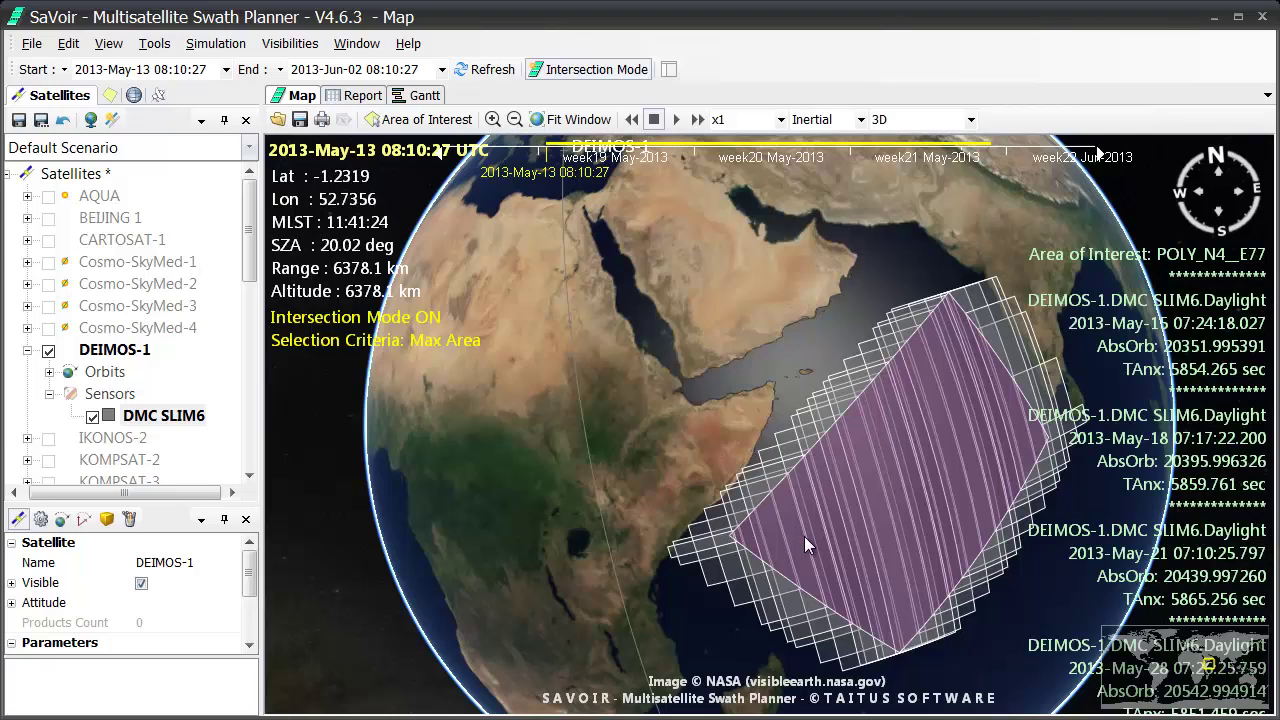
pyautogui.moveTo(804, 536); pyautogui.dragTo(706, 442)
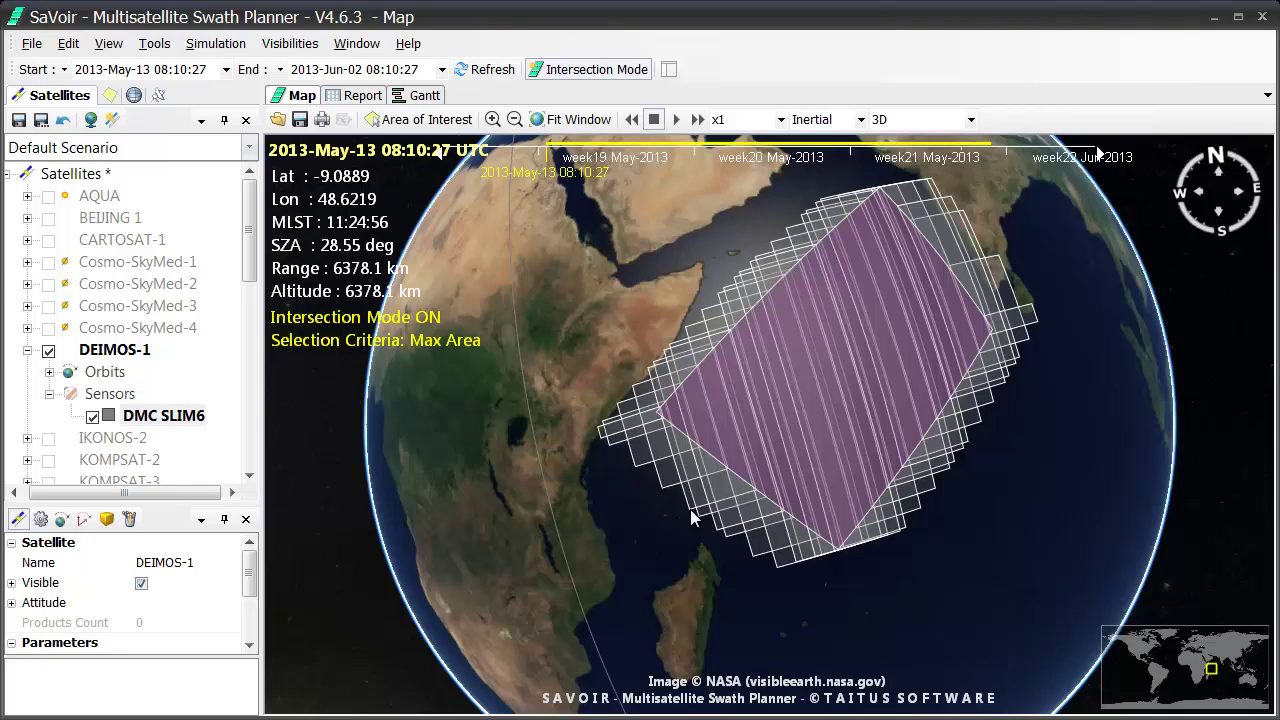
# On the width-fitted Gantt timeline, add a DMC SLIM6 Cumulative % Cover chart reaching 100.0% by May 20
pyautogui.click(696, 496)
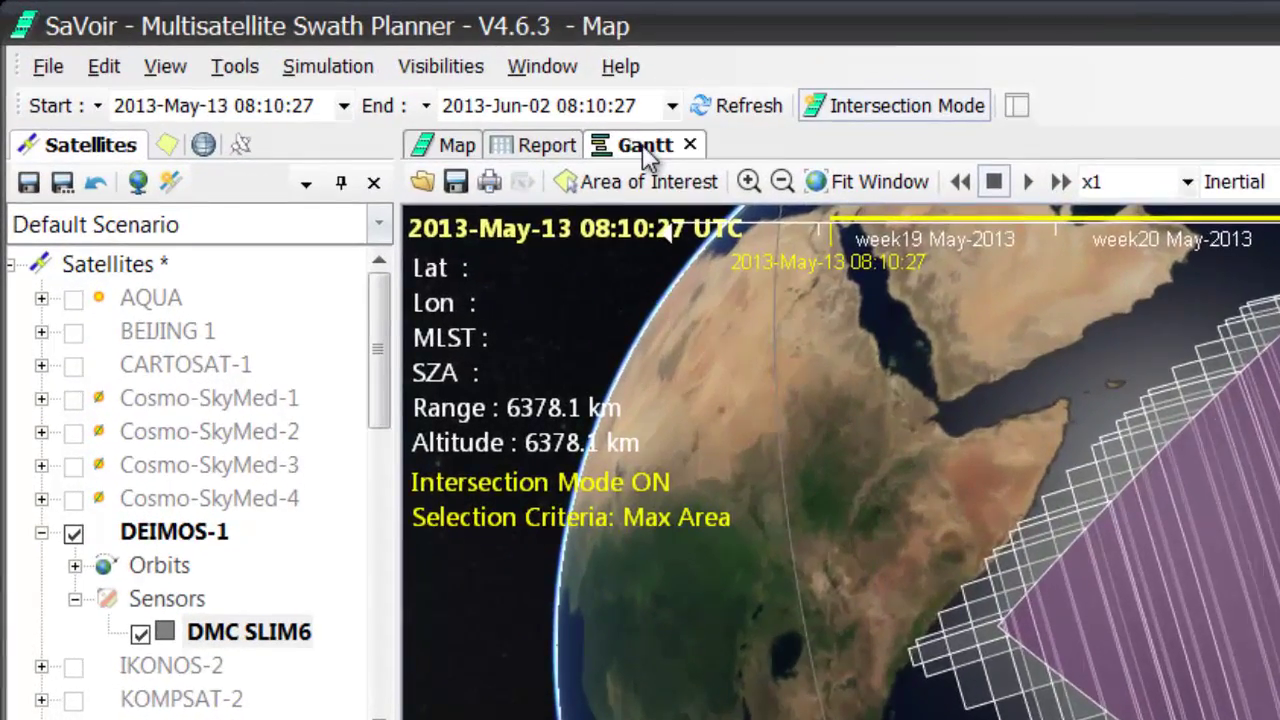
pyautogui.click(645, 147)
pyautogui.click(865, 181)
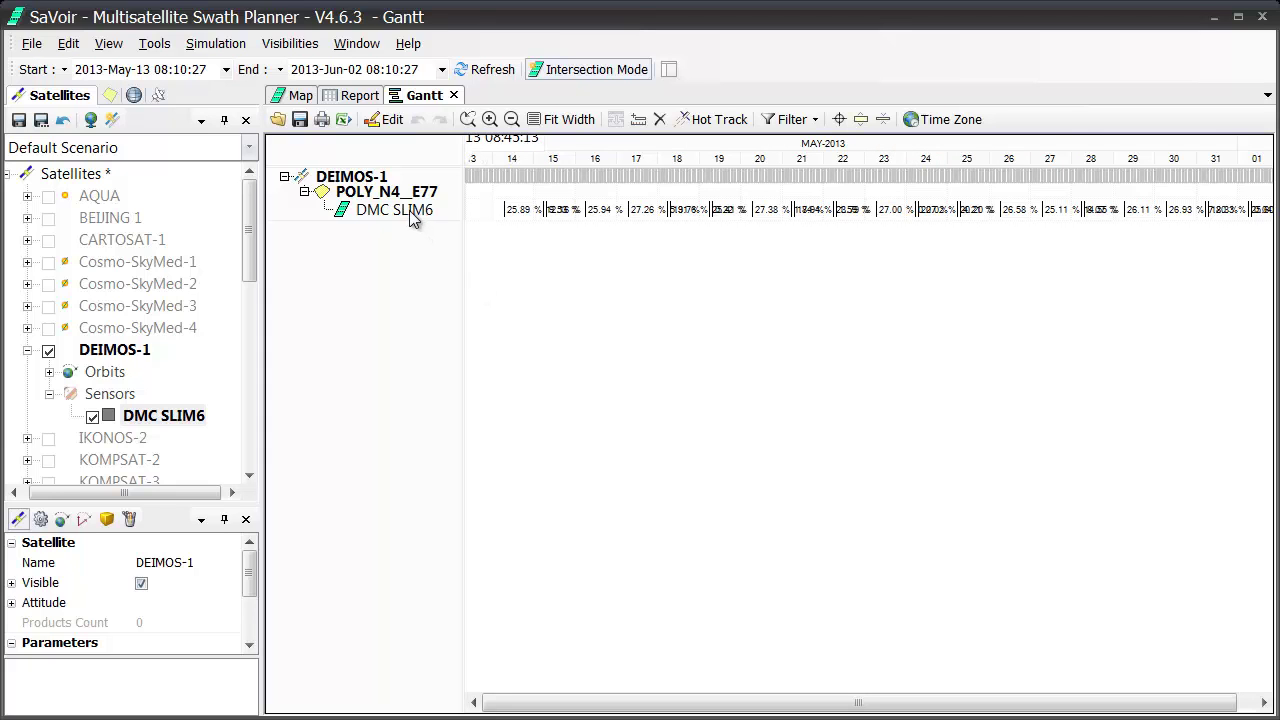
pyautogui.rightClick(550, 289)
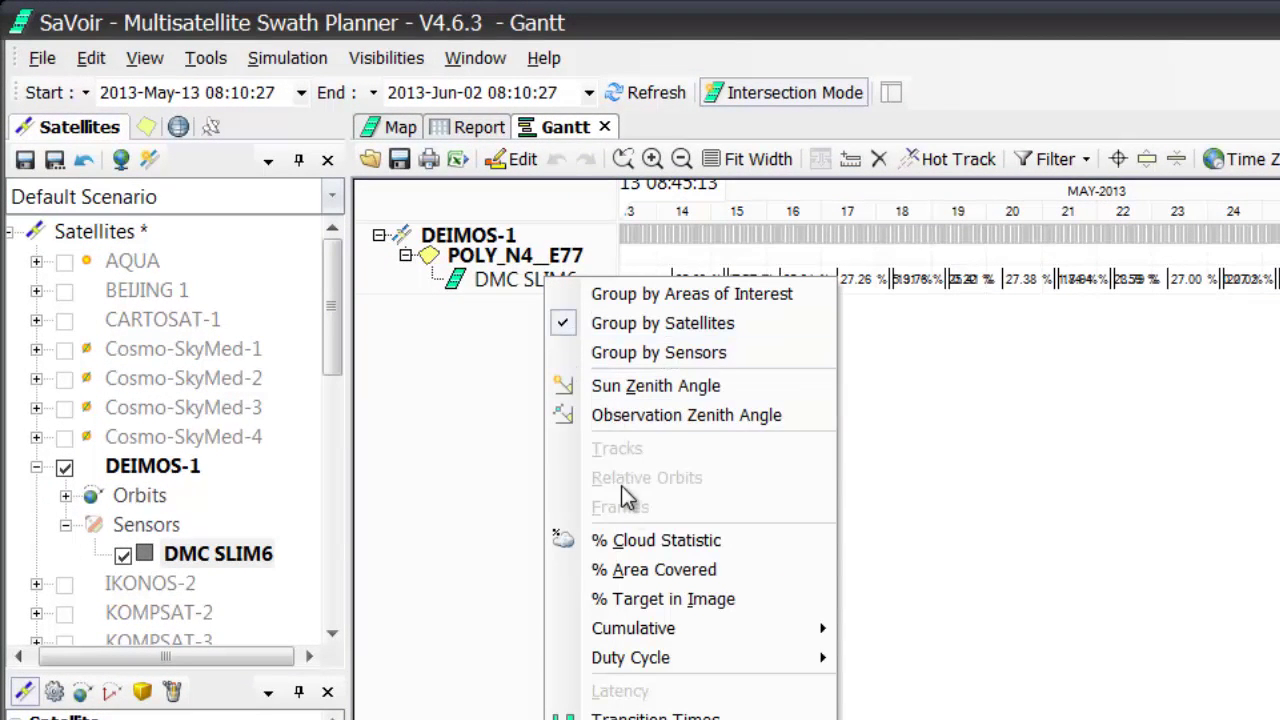
pyautogui.moveTo(663, 638)
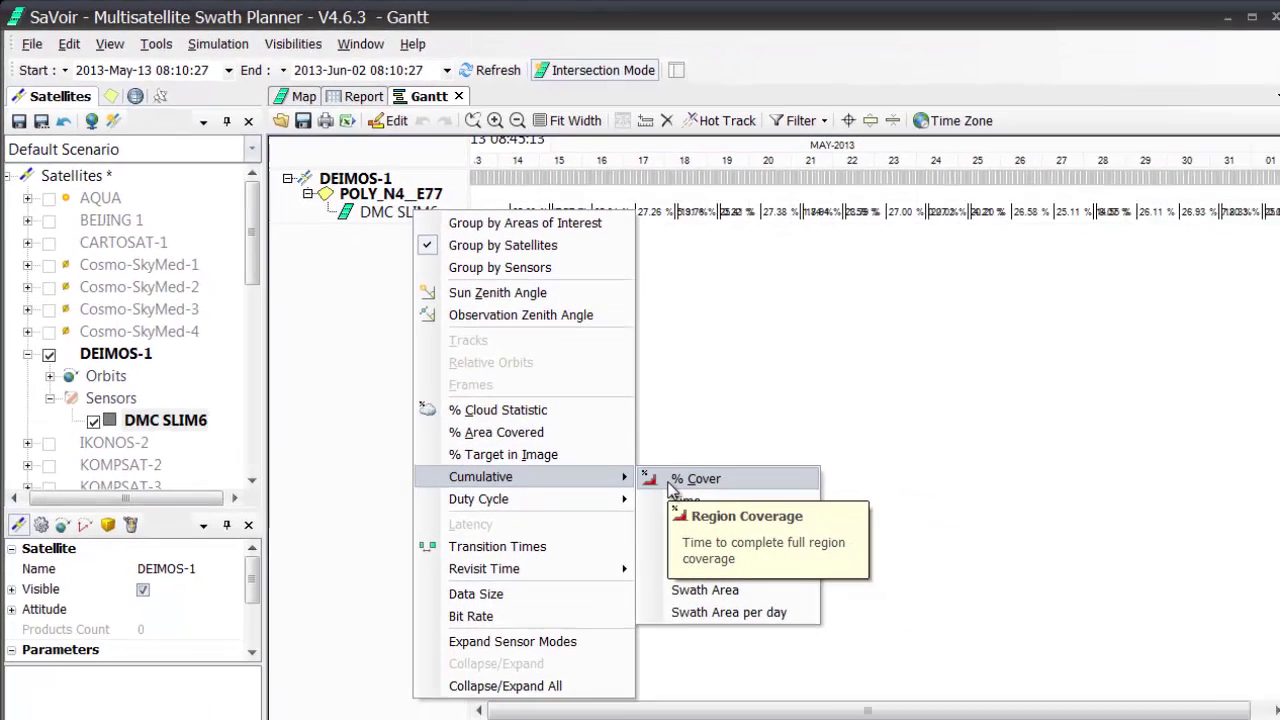
pyautogui.click(663, 476)
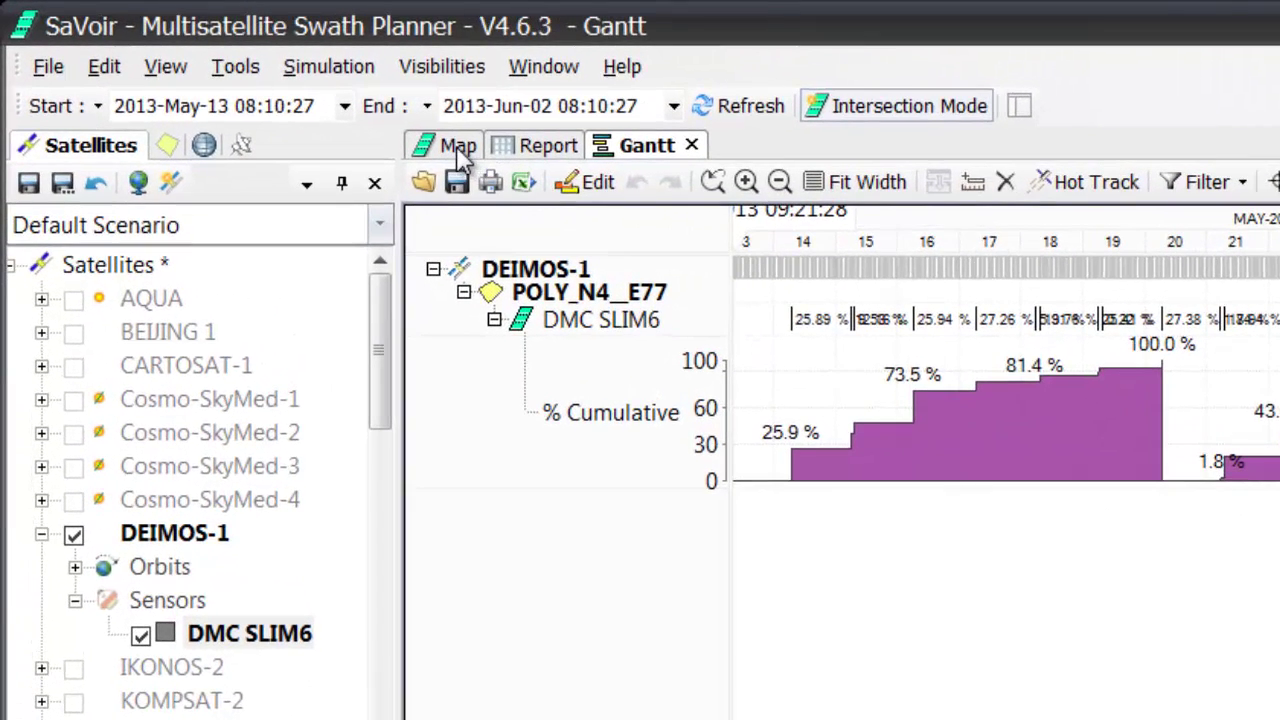
# Set the Optimize settings to OPTIMIZE ALL and raise the coverage target from 98 to 100%
pyautogui.click(458, 146)
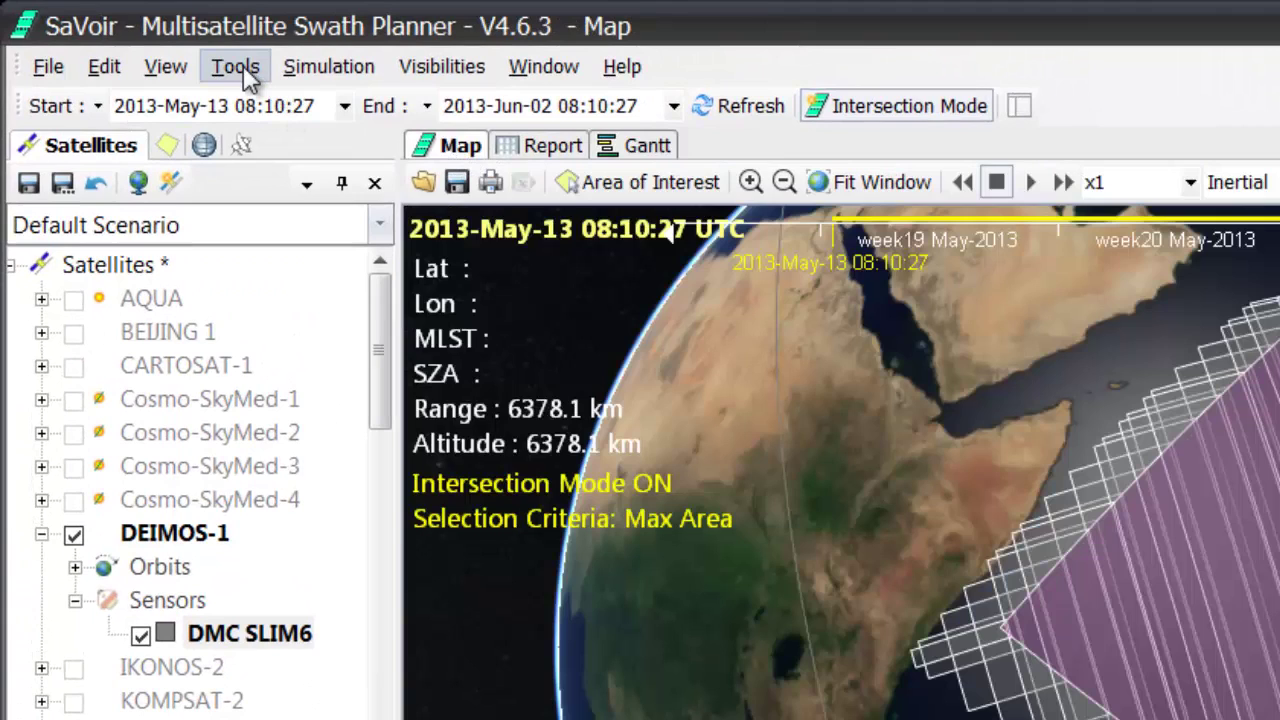
pyautogui.click(241, 65)
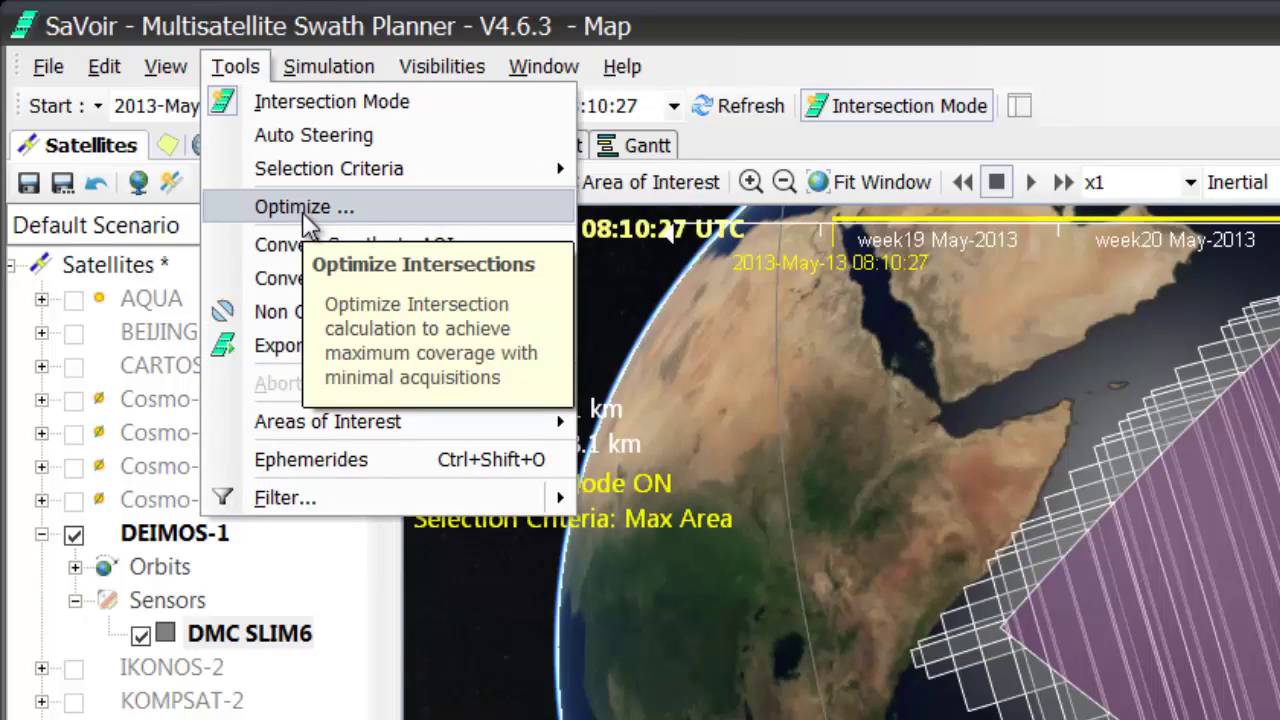
pyautogui.click(302, 207)
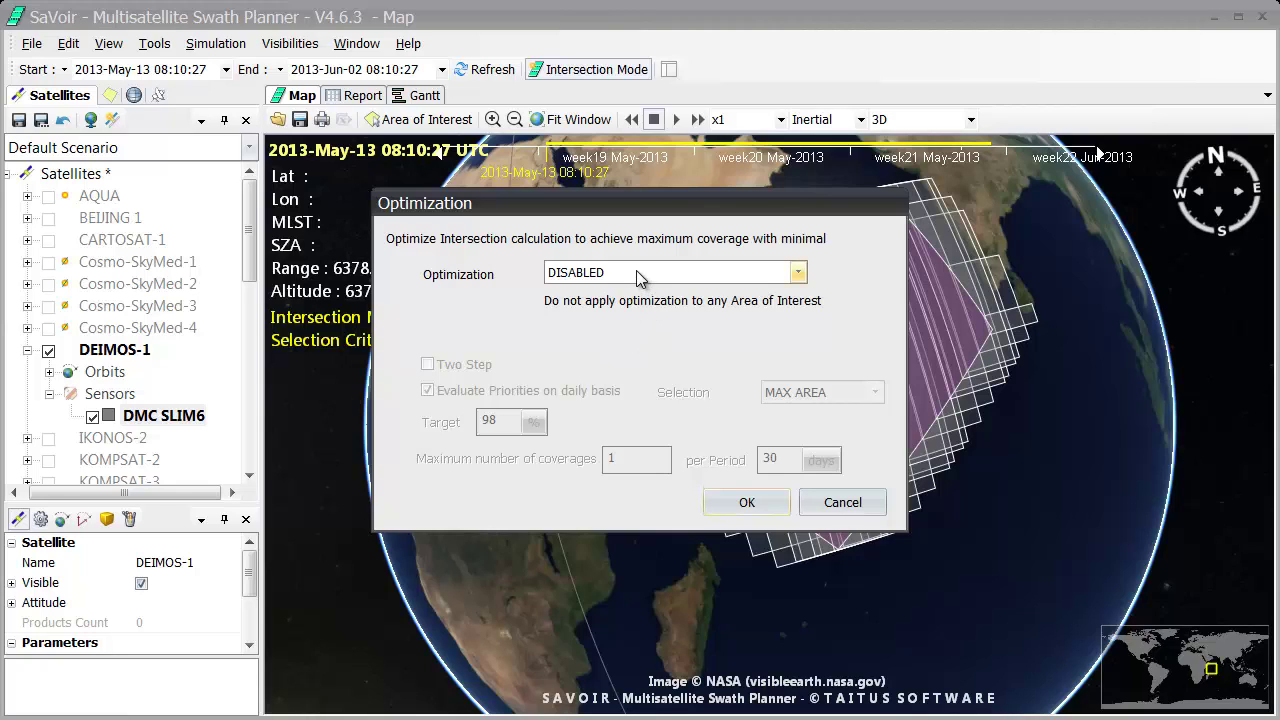
pyautogui.click(799, 274)
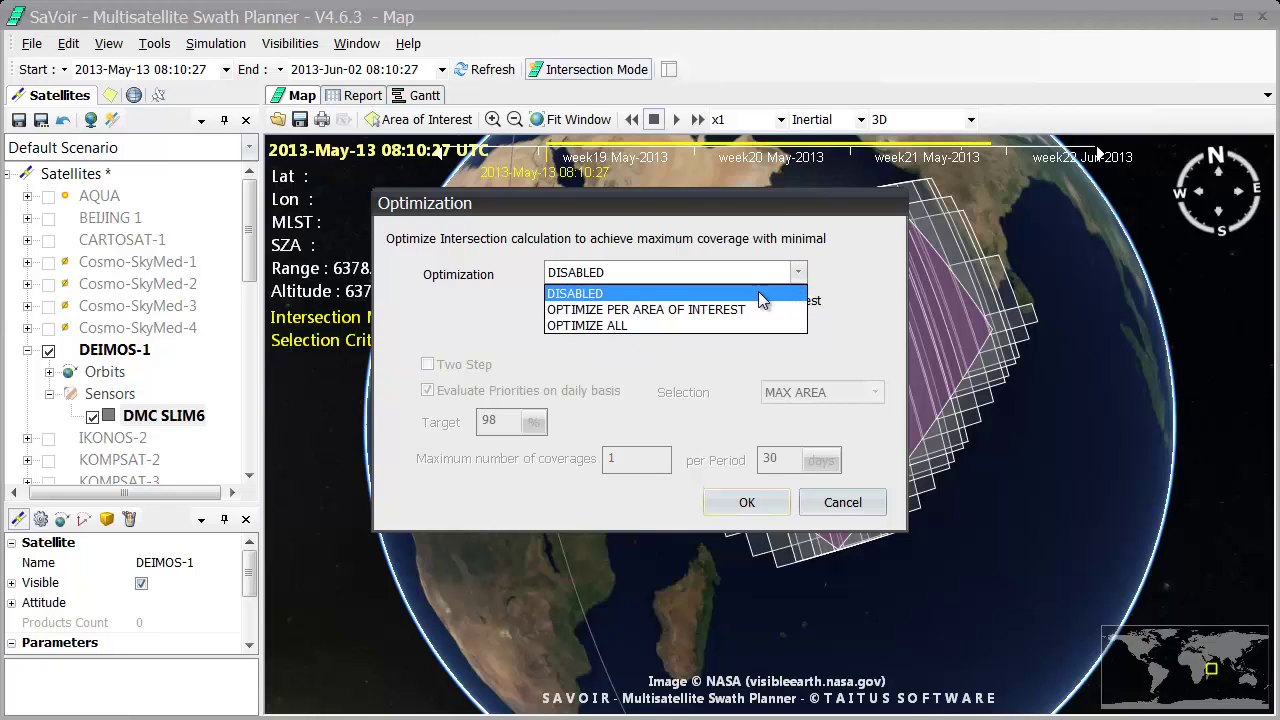
pyautogui.click(615, 327)
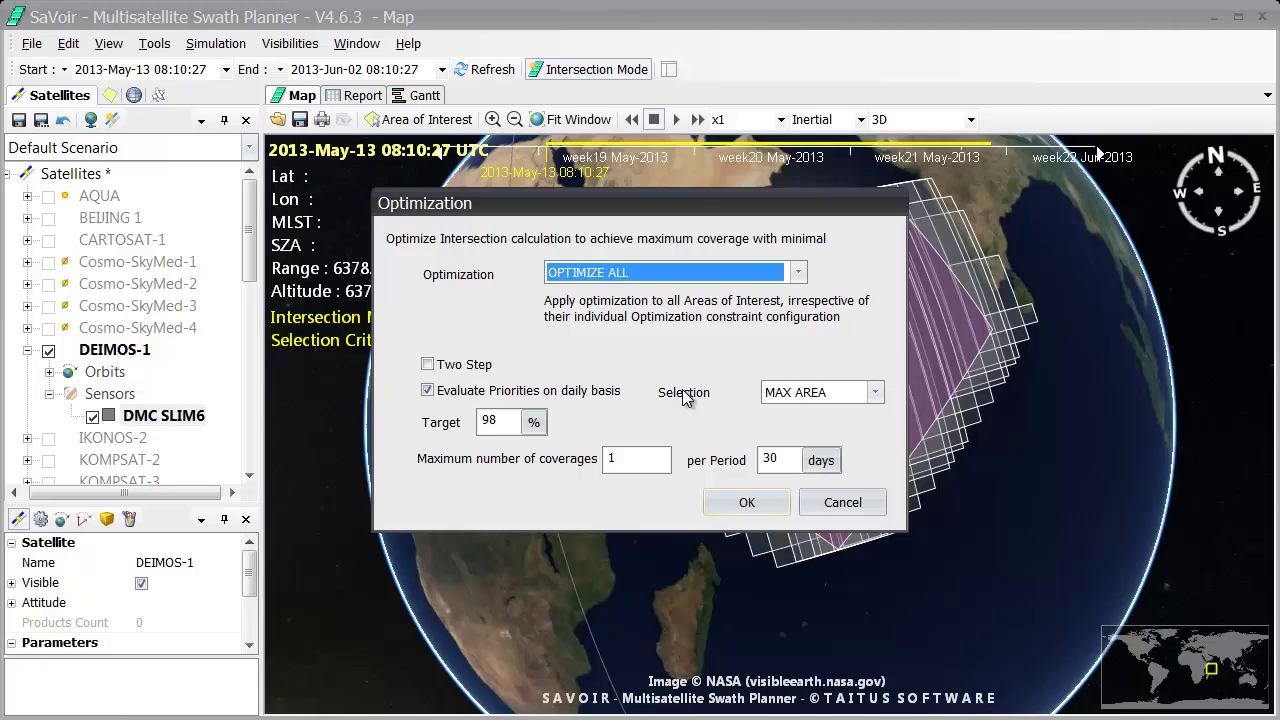
pyautogui.click(512, 425)
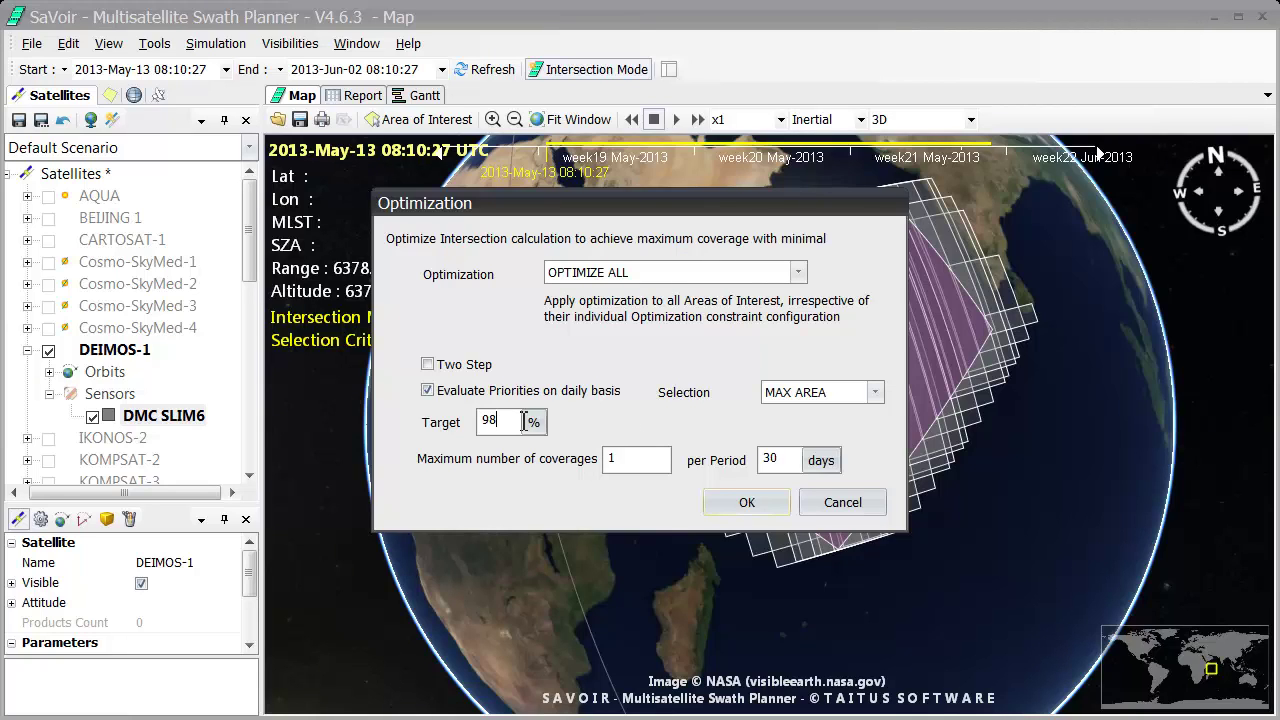
pyautogui.press('BackSpace')
pyautogui.press('BackSpace')
pyautogui.write('100')
# Apply optimization, recompute swaths, and list the May-14, May-17 and May-20 DEIMOS-1 passes at a polygon point
pyautogui.click(737, 507)
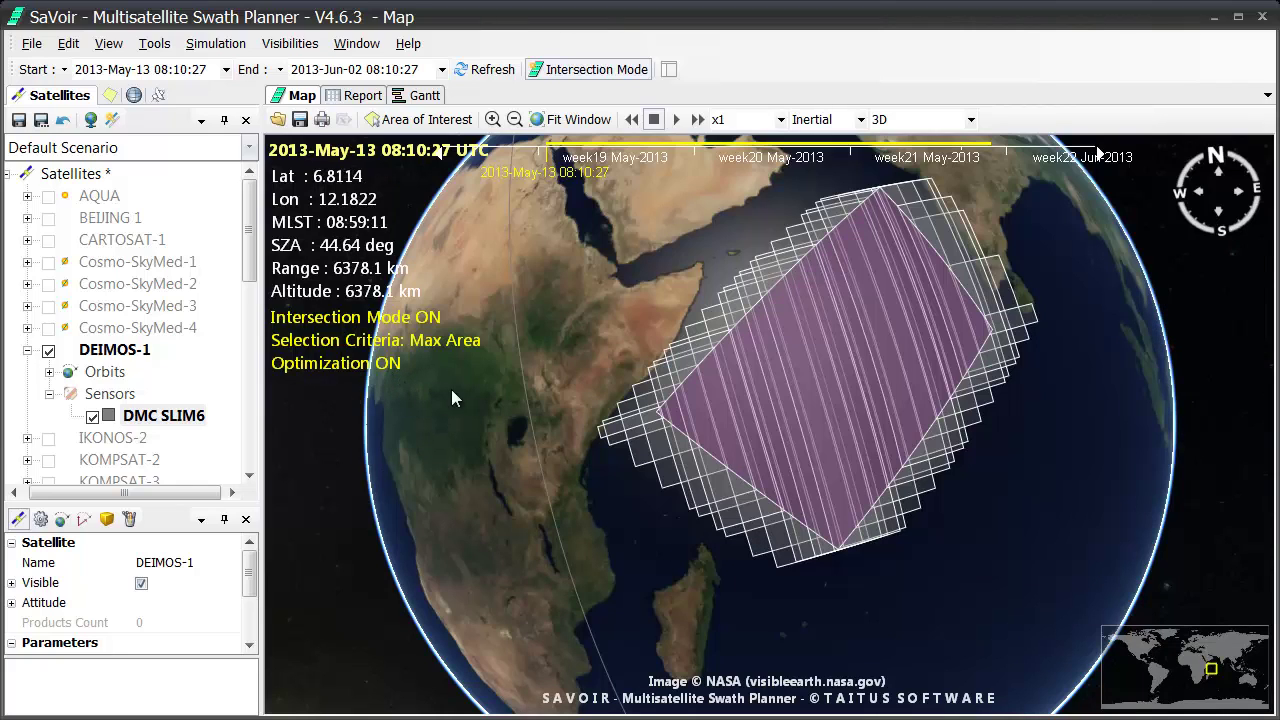
pyautogui.click(490, 72)
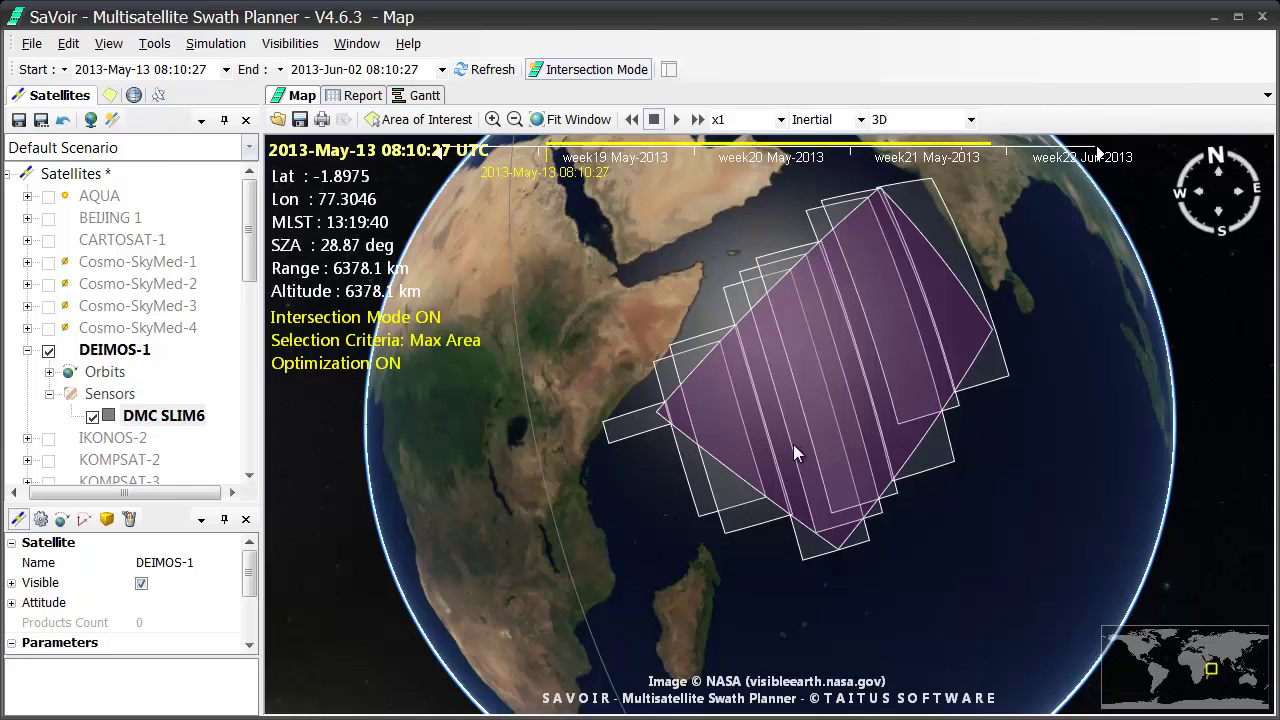
pyautogui.click(821, 434)
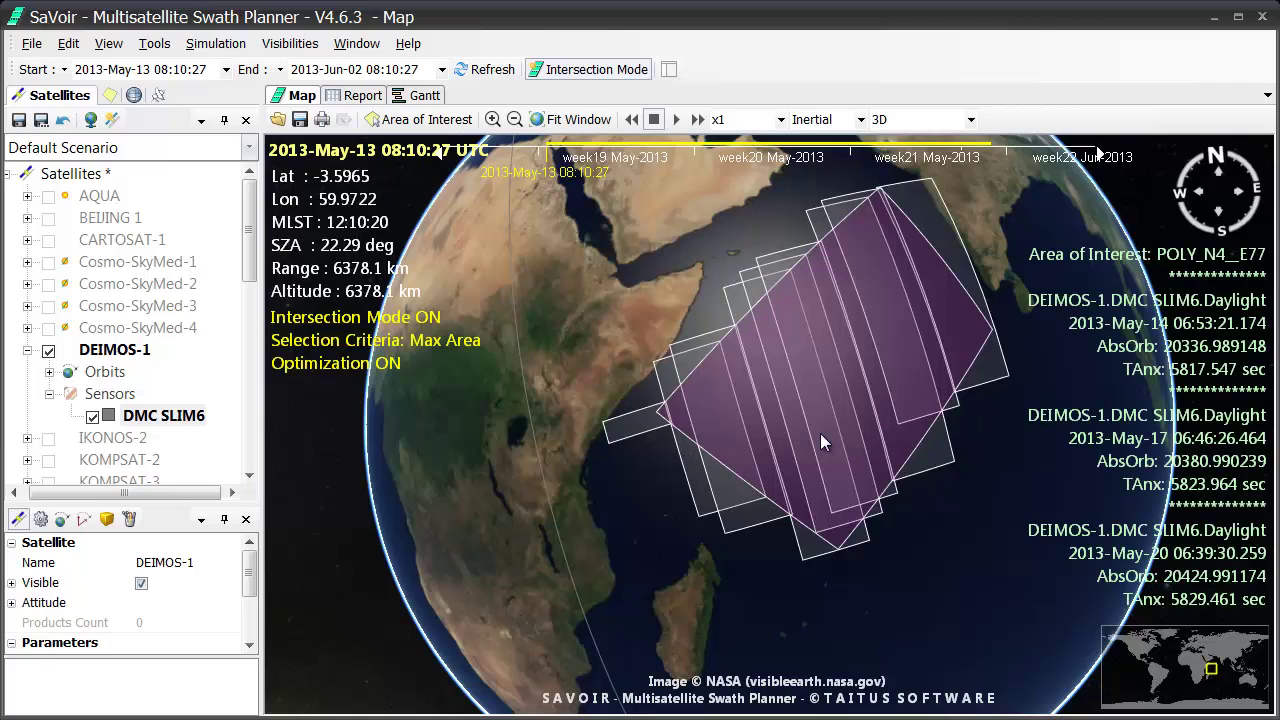
# Chart DMC SLIM6 Cumulative % Cover on the fitted Gantt timeline, rising from 25.9% to 100.0% by May 20
pyautogui.click(428, 95)
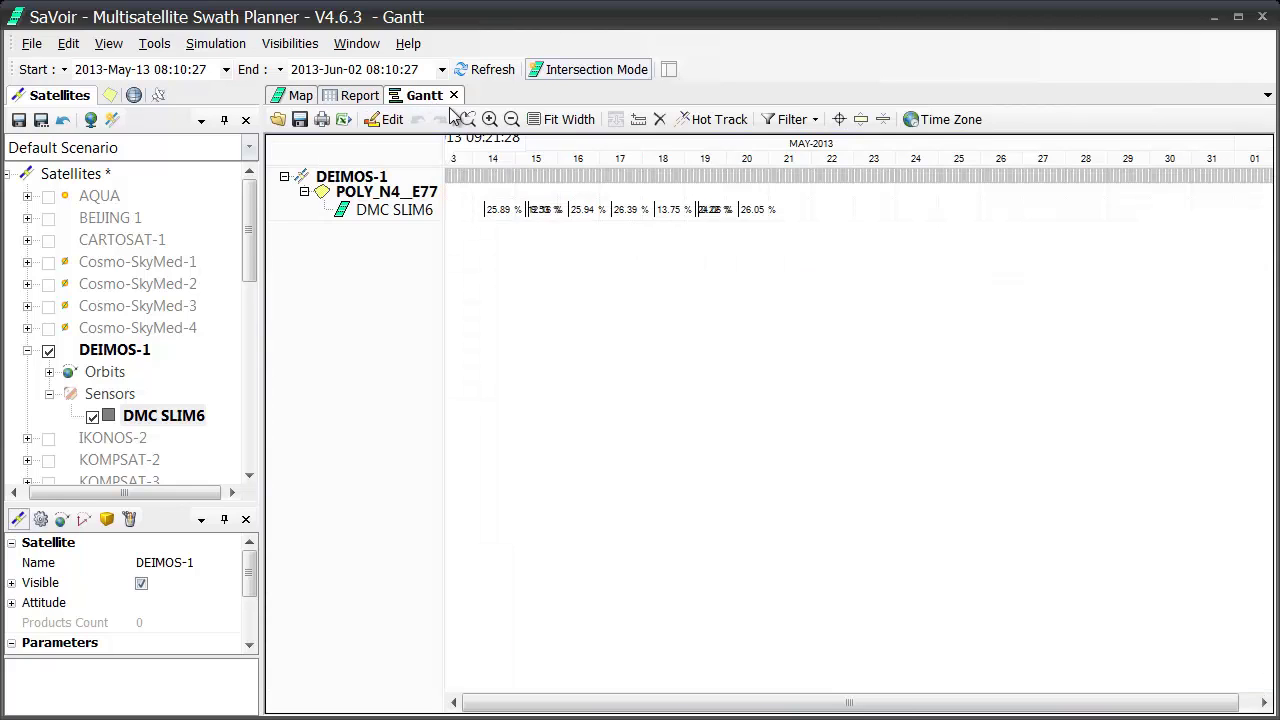
pyautogui.click(566, 119)
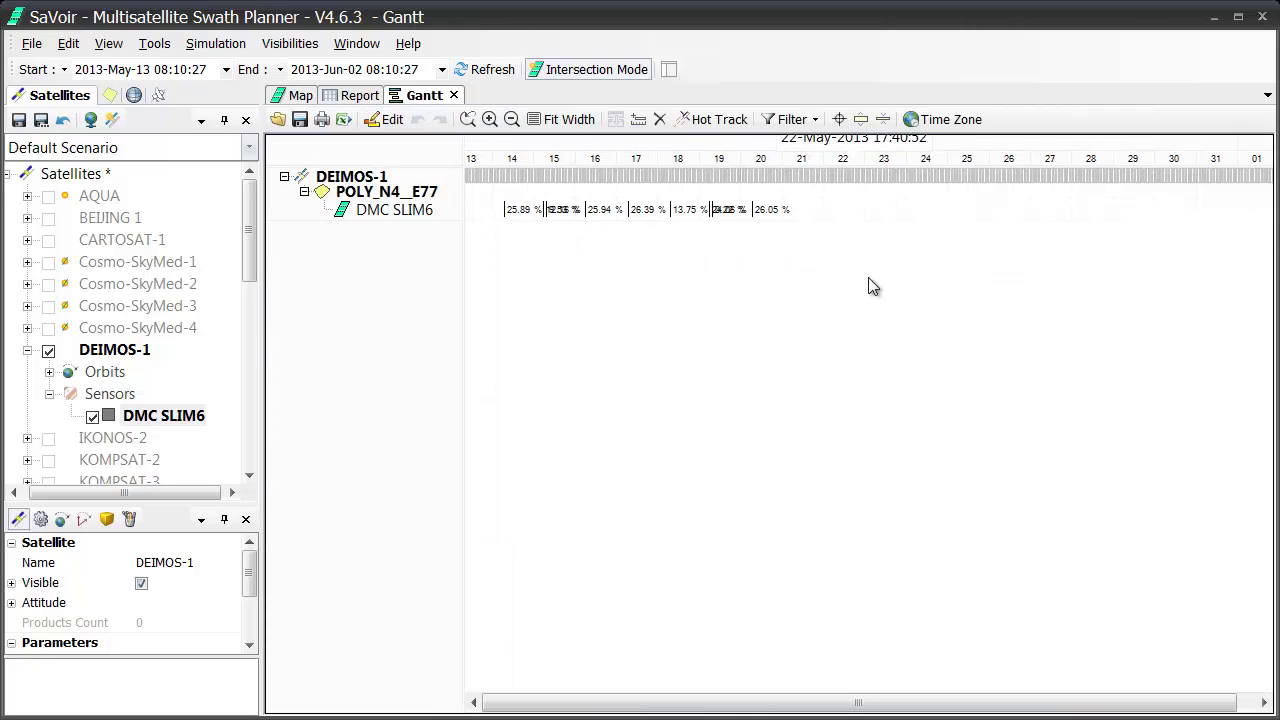
pyautogui.rightClick(380, 213)
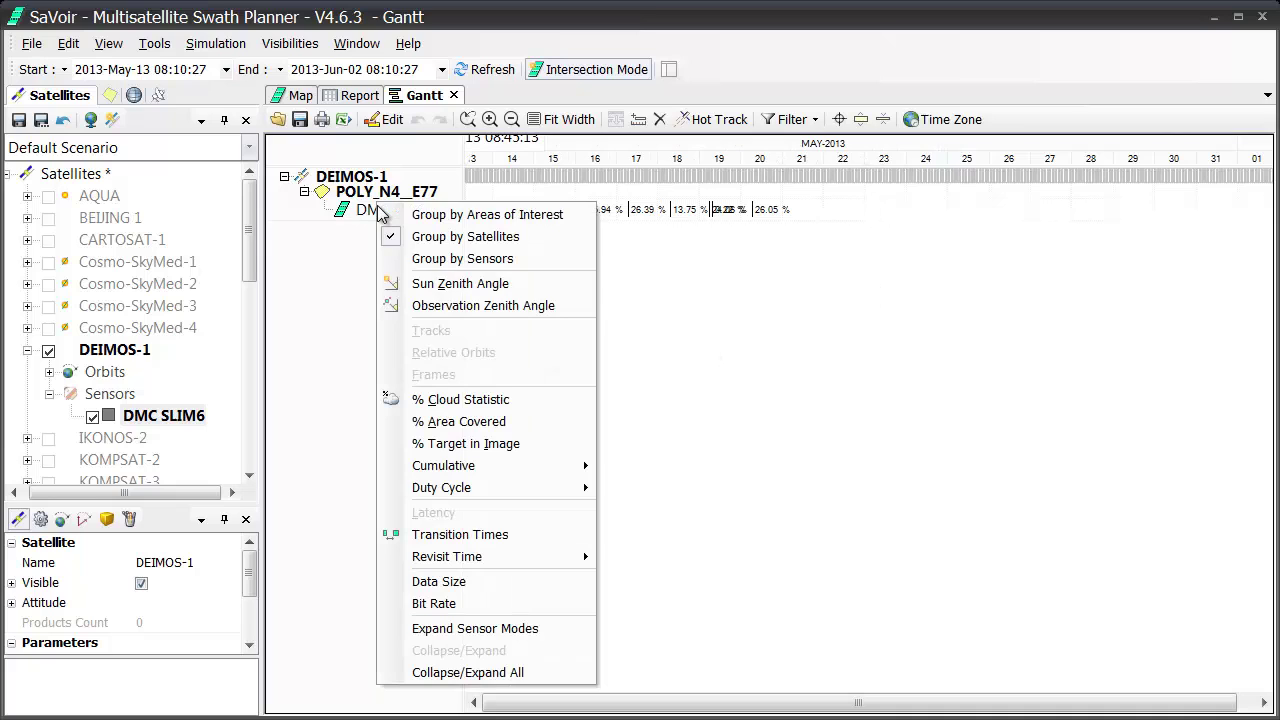
pyautogui.moveTo(499, 463)
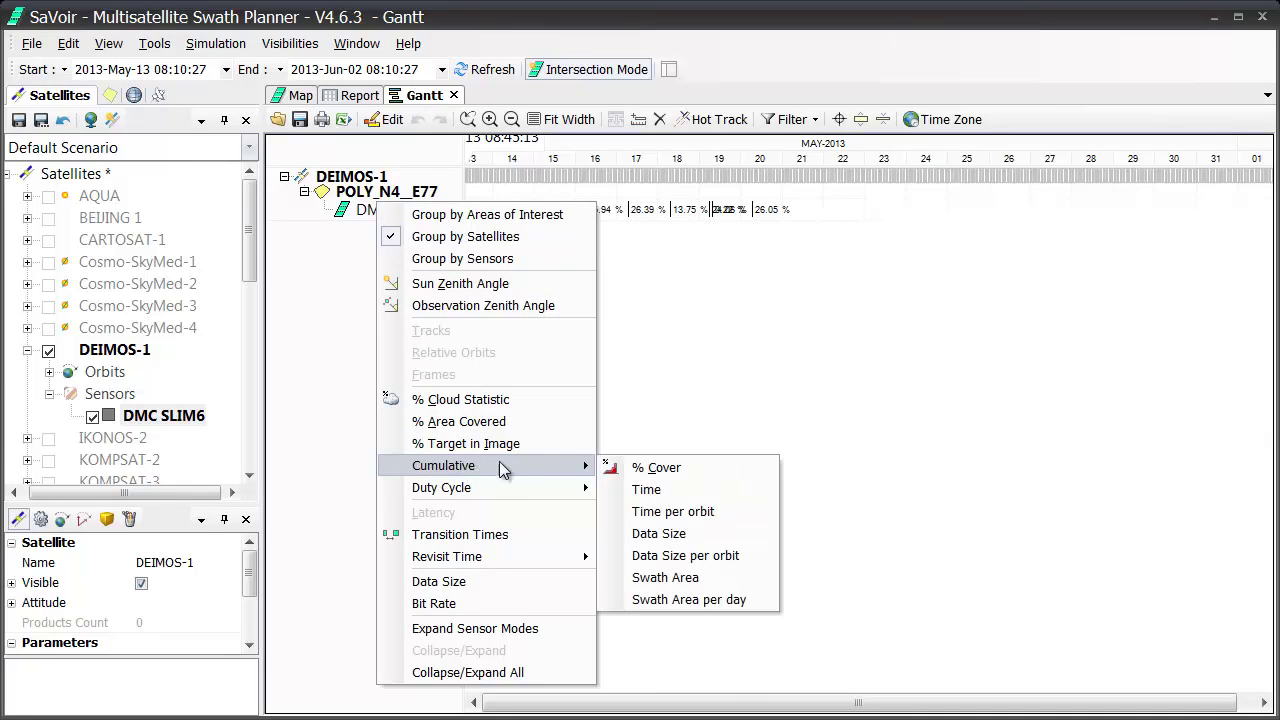
pyautogui.click(660, 468)
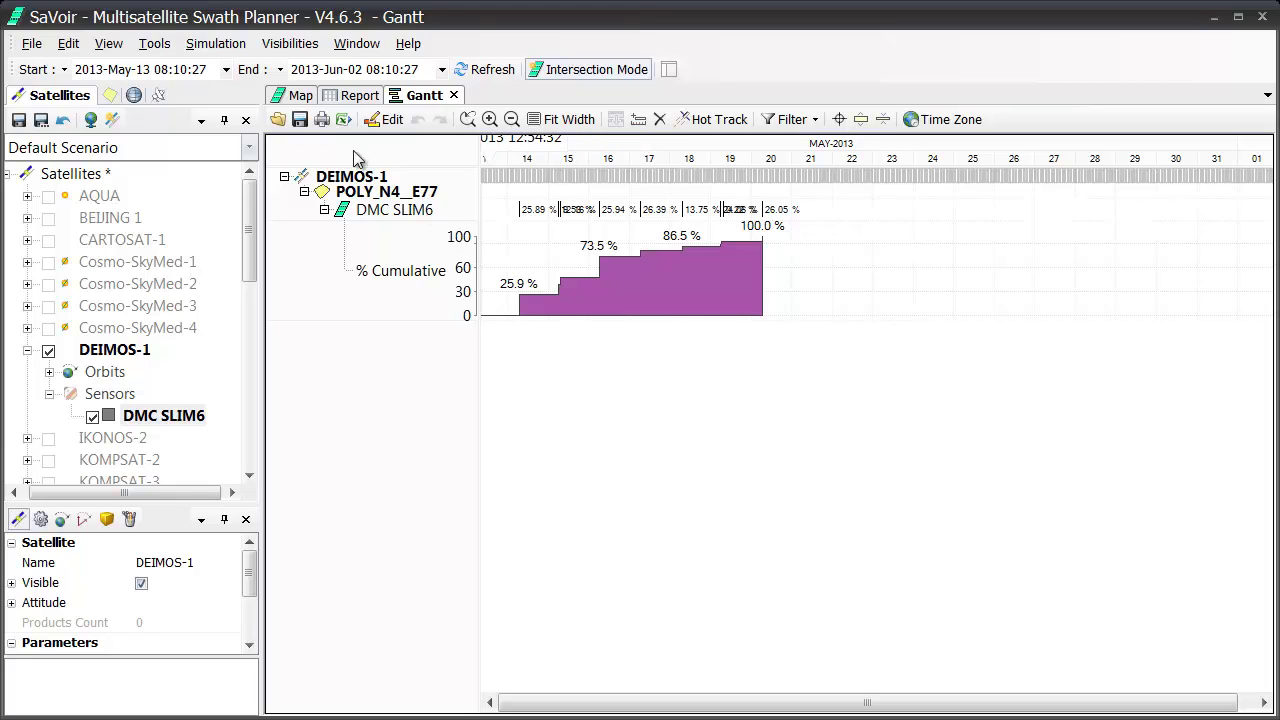
# Back on the globe map, enable UK-DMC2's DMC SLIM6 sensor so its blue swaths appear over the polygon
pyautogui.click(301, 96)
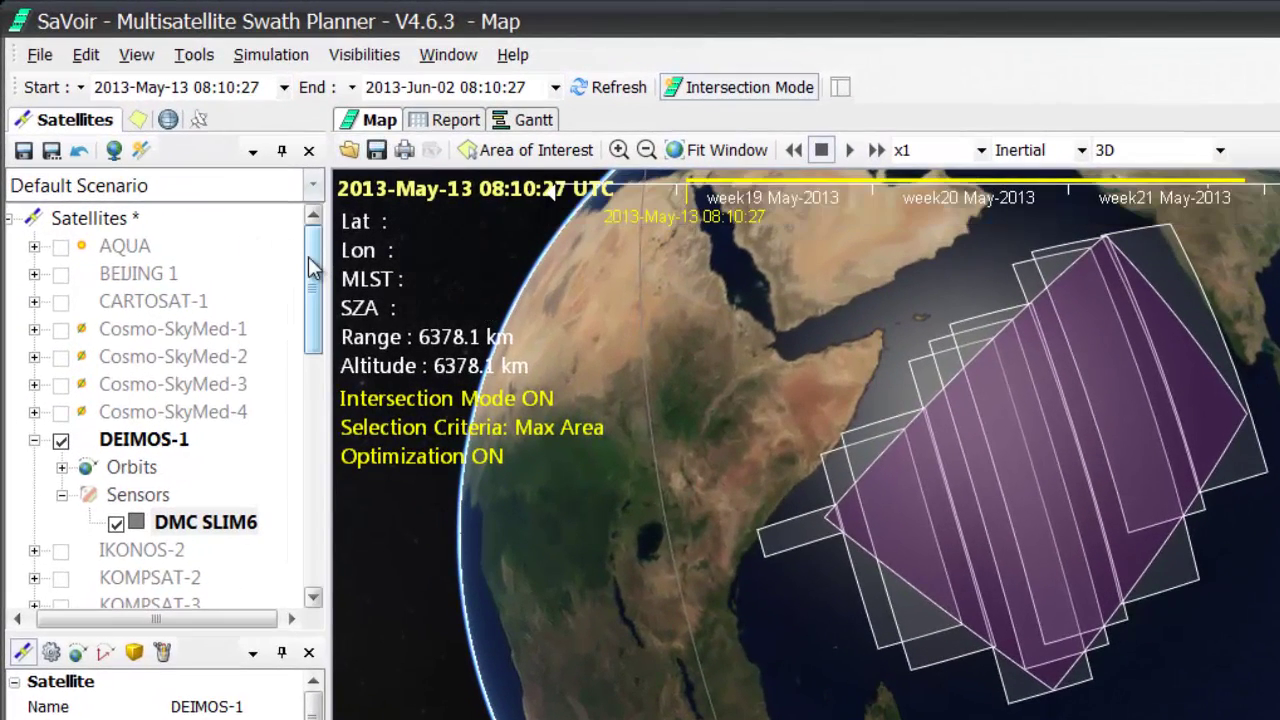
pyautogui.moveTo(314, 272); pyautogui.dragTo(317, 551)
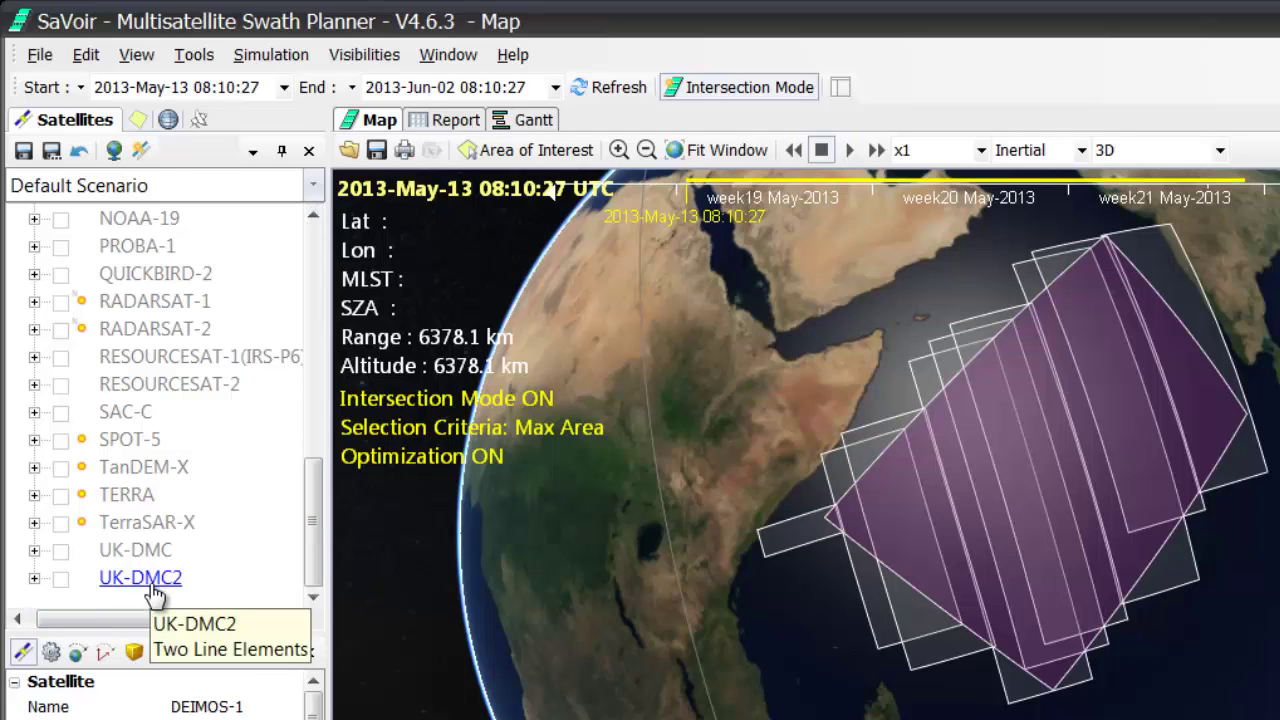
pyautogui.click(35, 578)
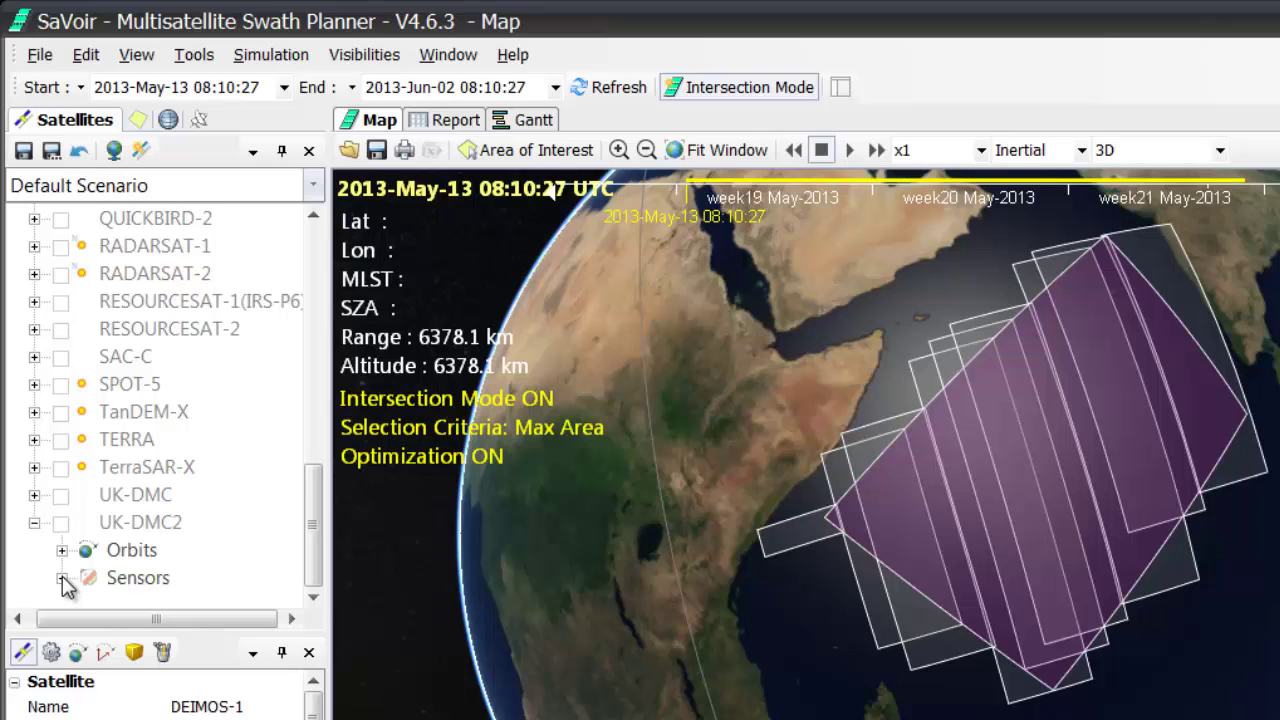
pyautogui.click(62, 578)
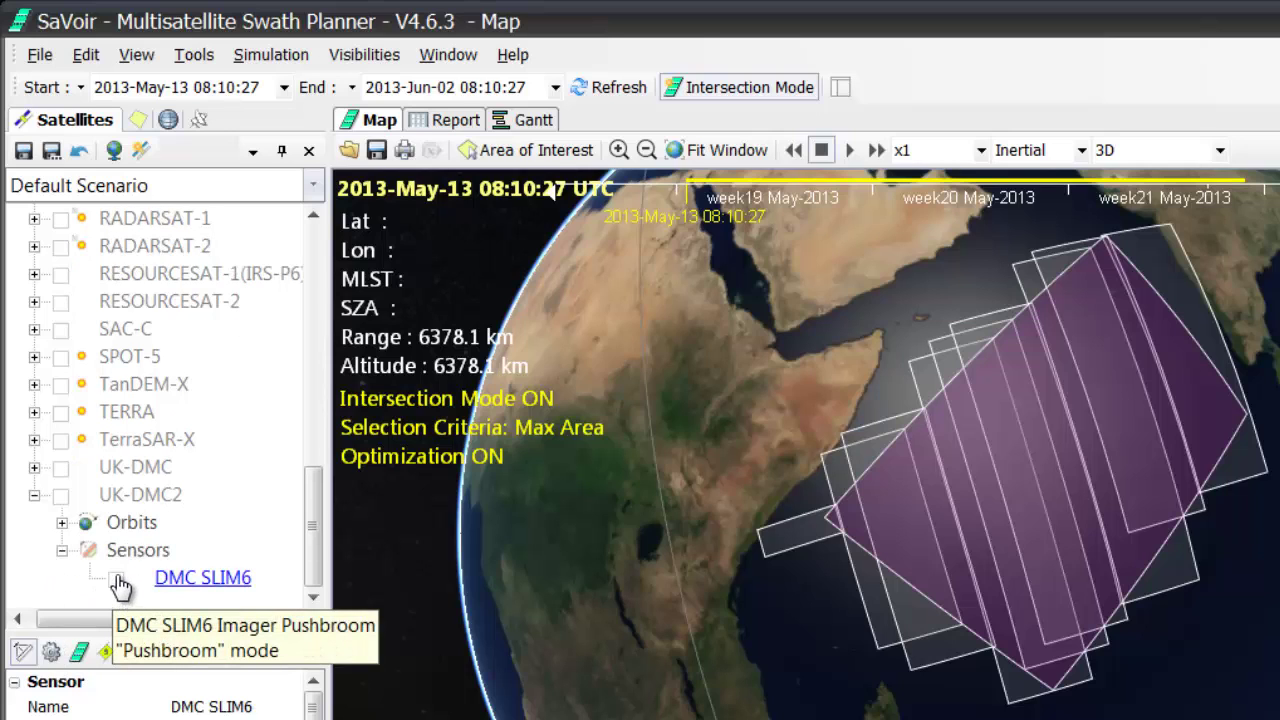
pyautogui.click(117, 580)
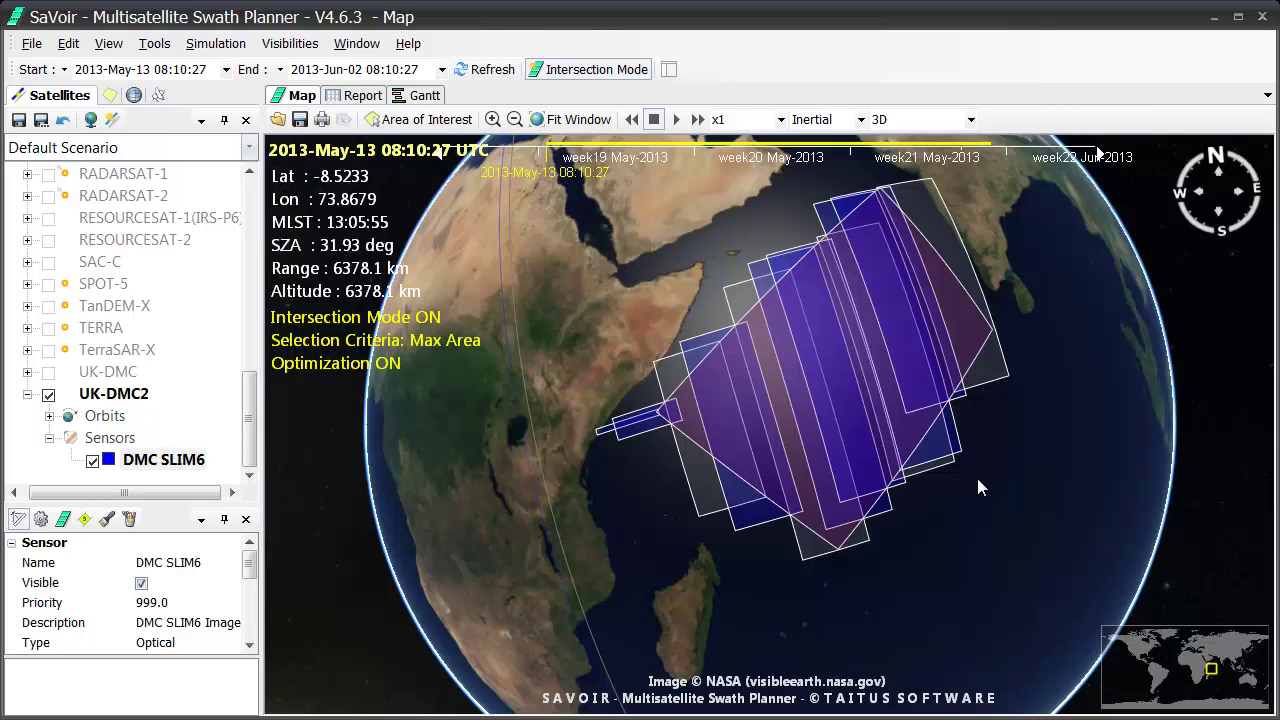
# Group the Gantt timeline by area of interest and add a POLY_N4__E77 Cumulative % Cover chart reaching 100.0% by May 18
pyautogui.click(424, 100)
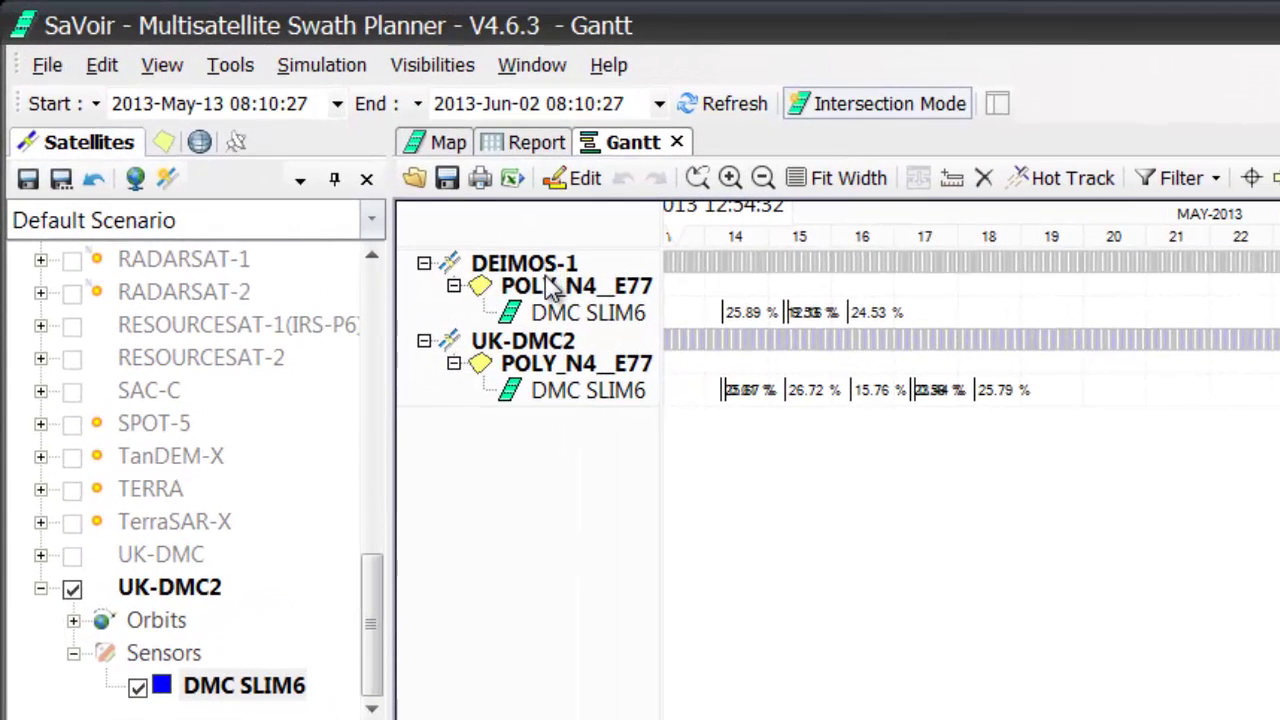
pyautogui.rightClick(550, 287)
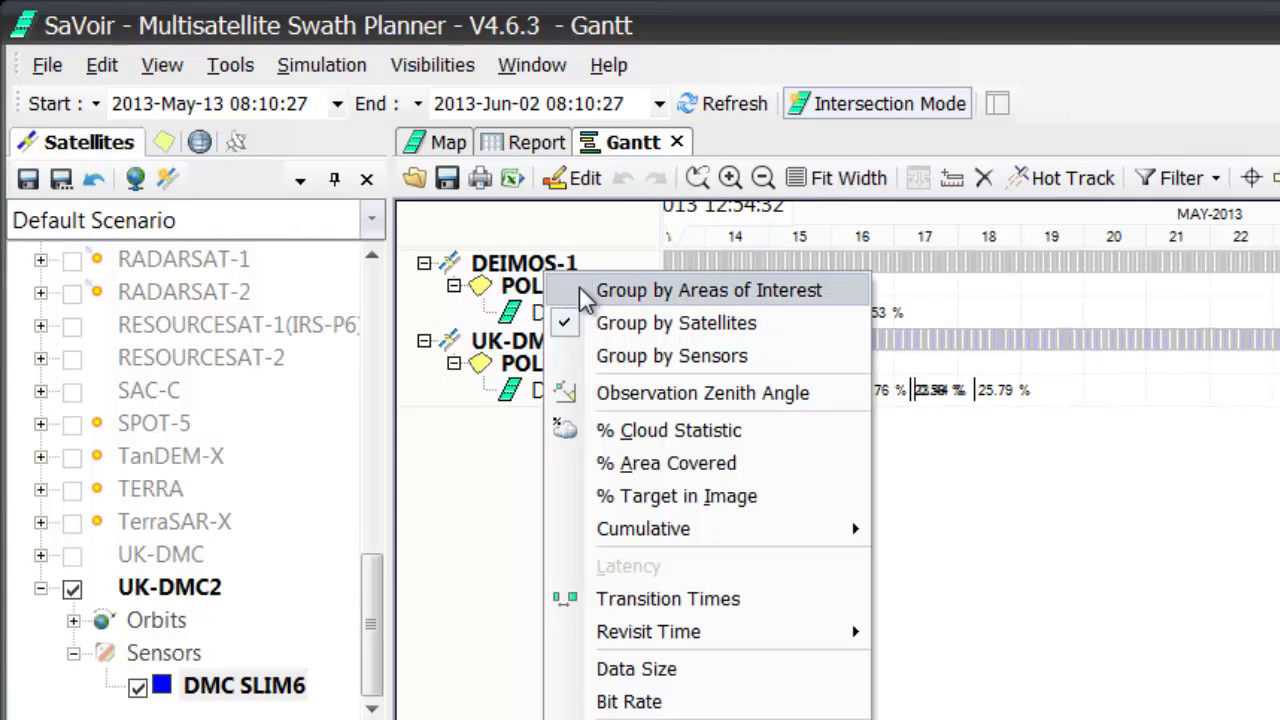
pyautogui.click(585, 291)
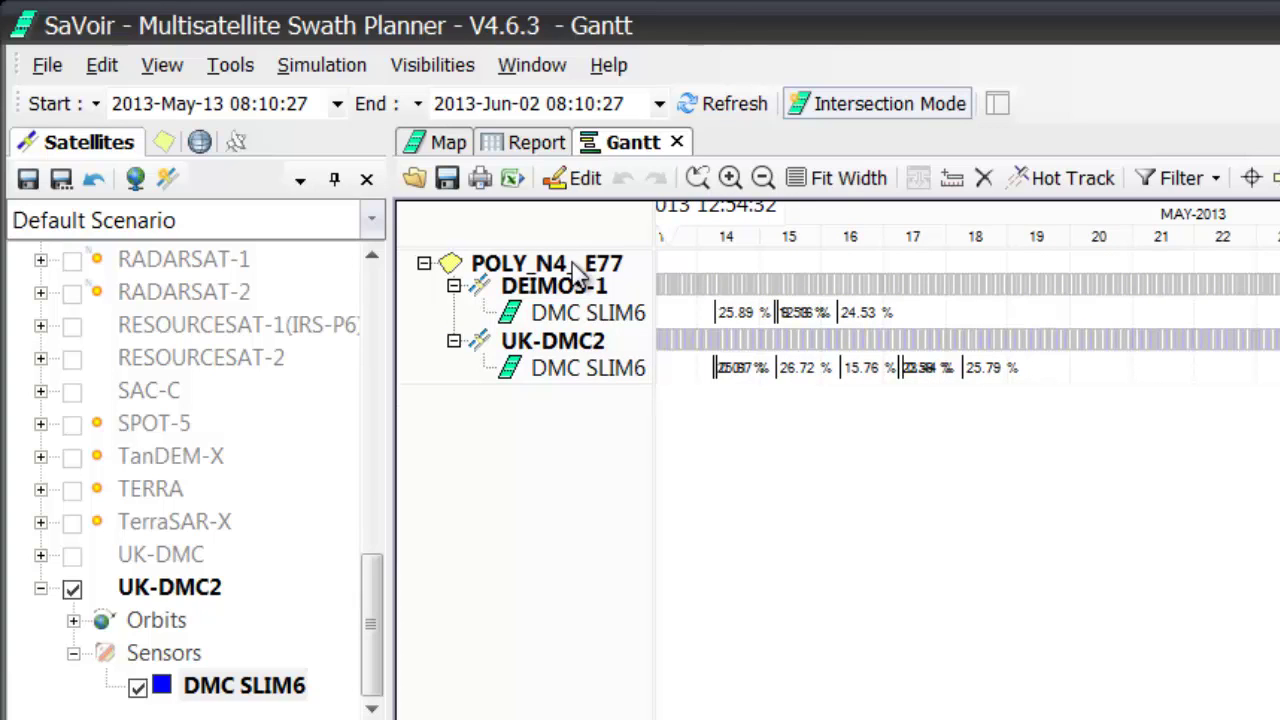
pyautogui.rightClick(572, 263)
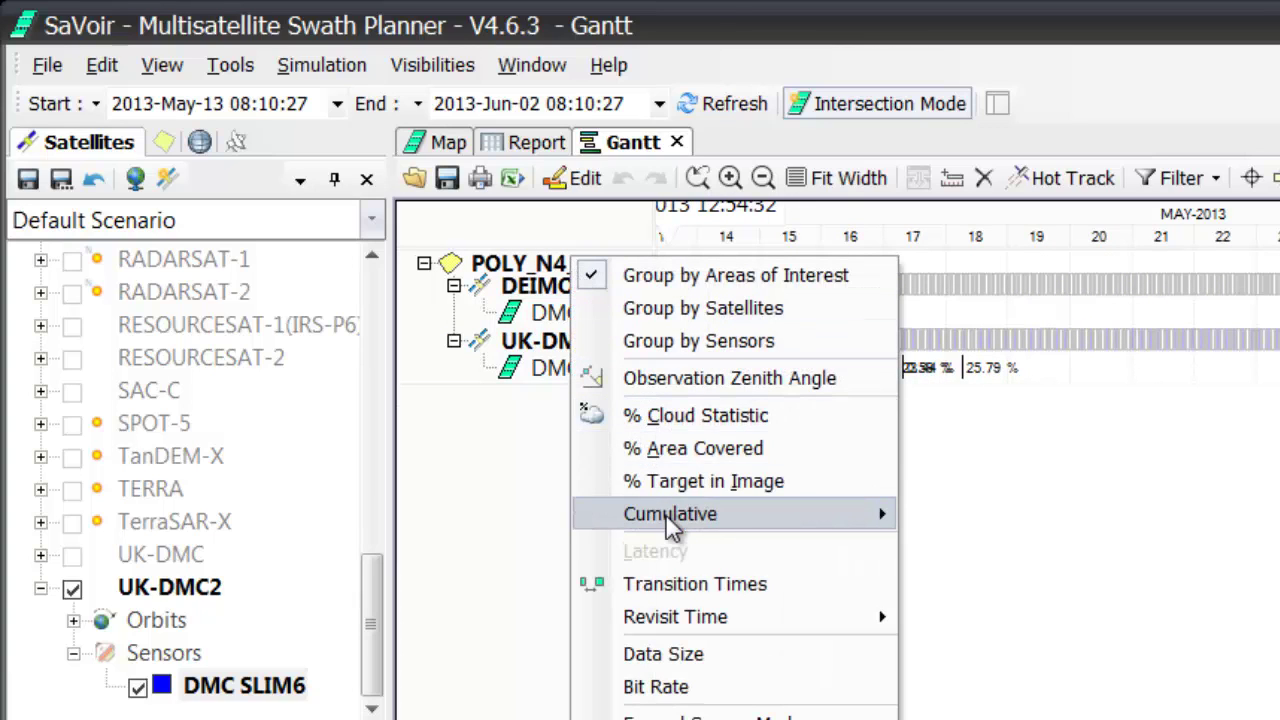
pyautogui.moveTo(674, 515)
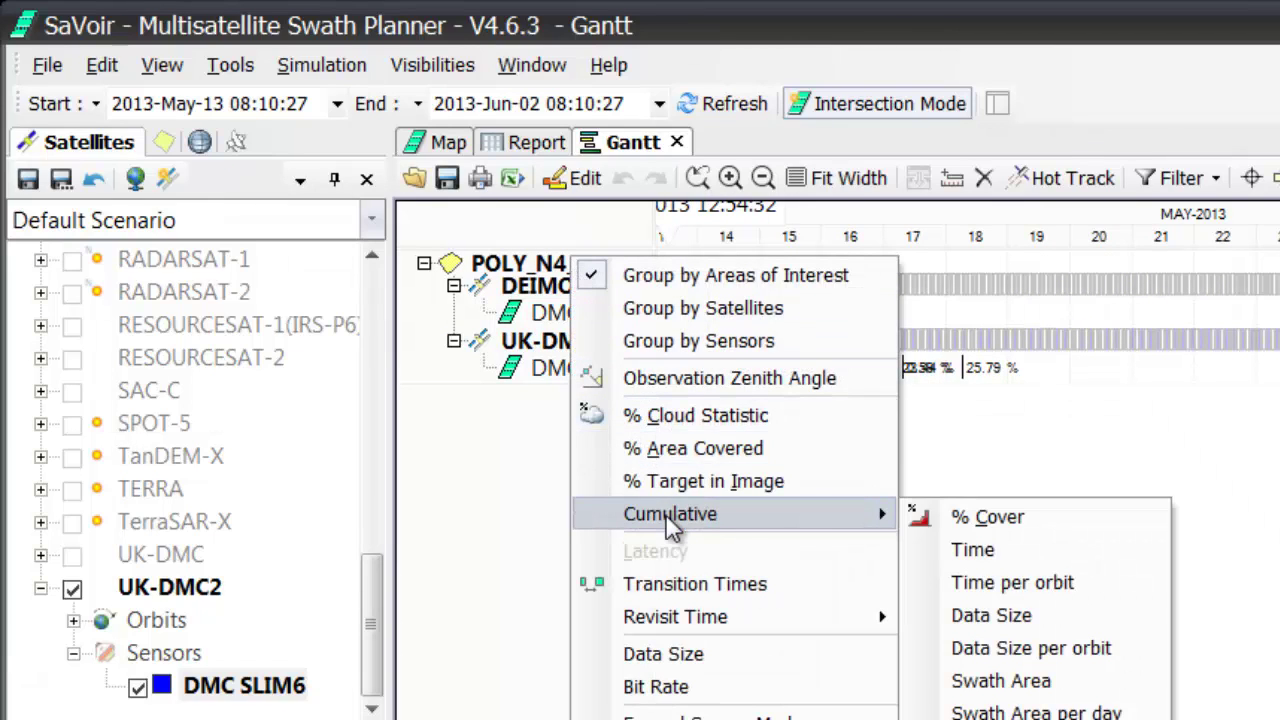
pyautogui.click(990, 518)
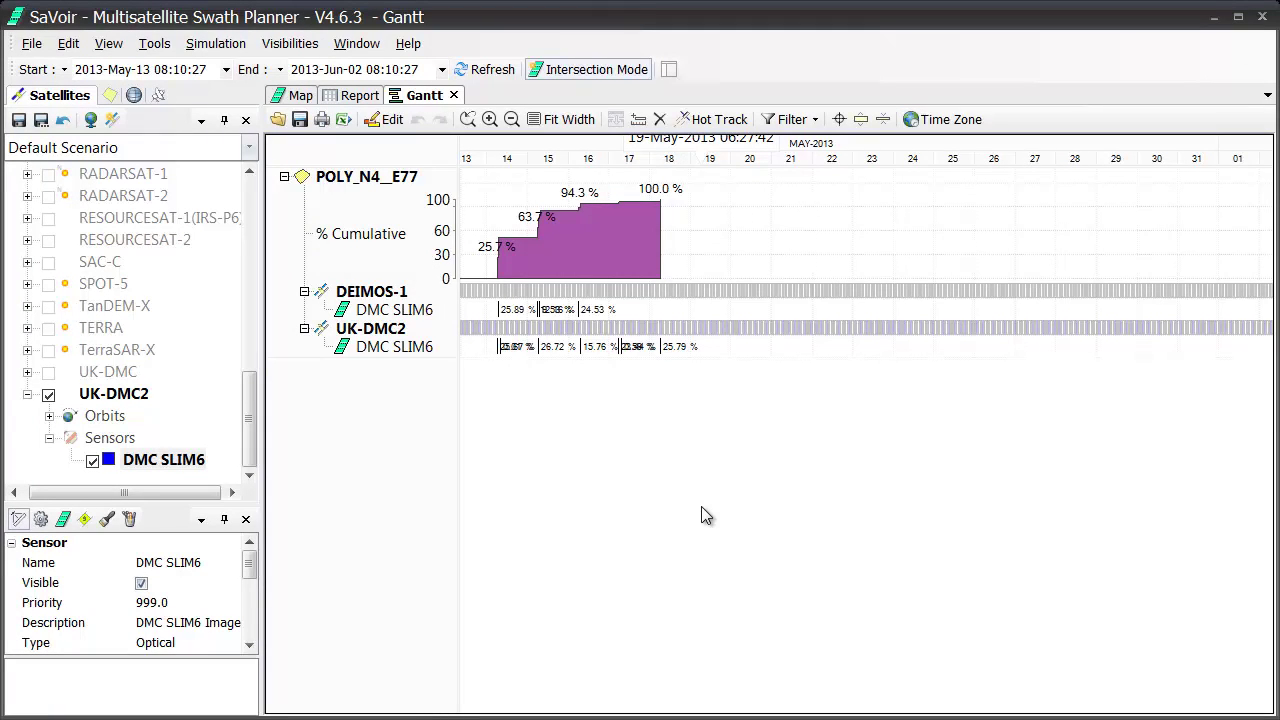
# Reopen the Optimization settings on the globe map, keeping MAX AREA selection and reviewing the optimization modes
pyautogui.click(290, 93)
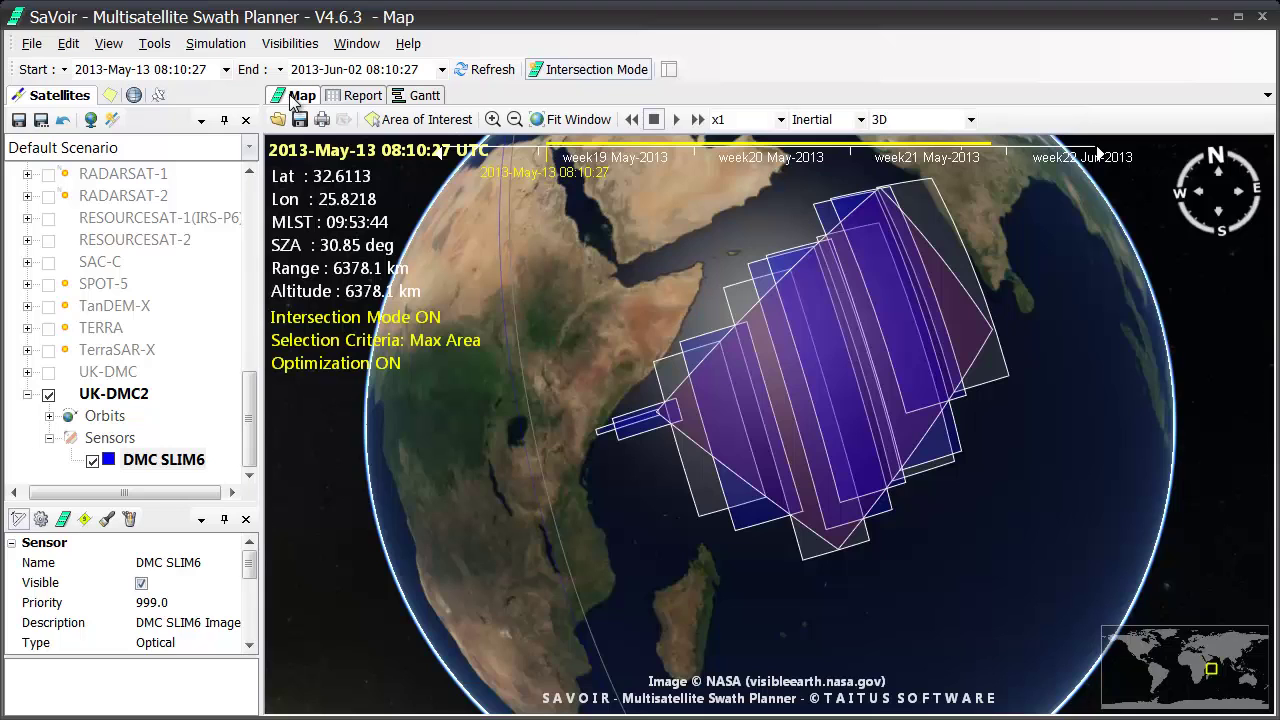
pyautogui.click(158, 45)
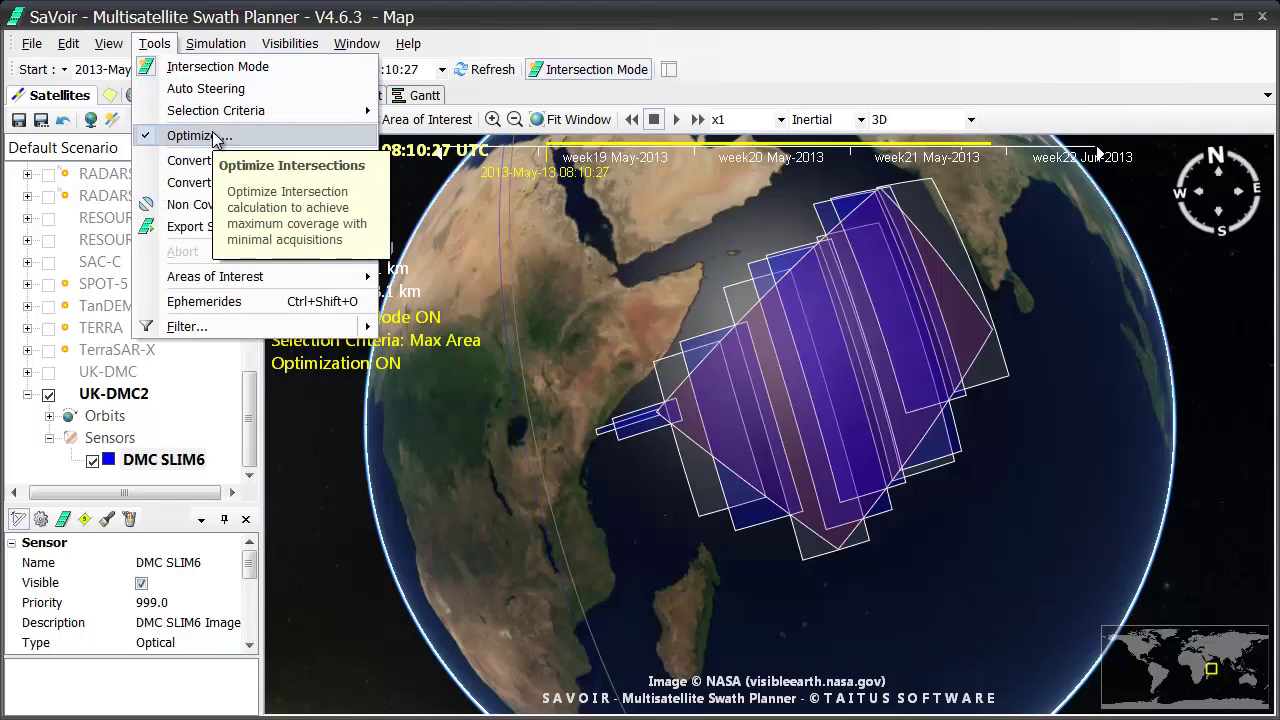
pyautogui.click(200, 136)
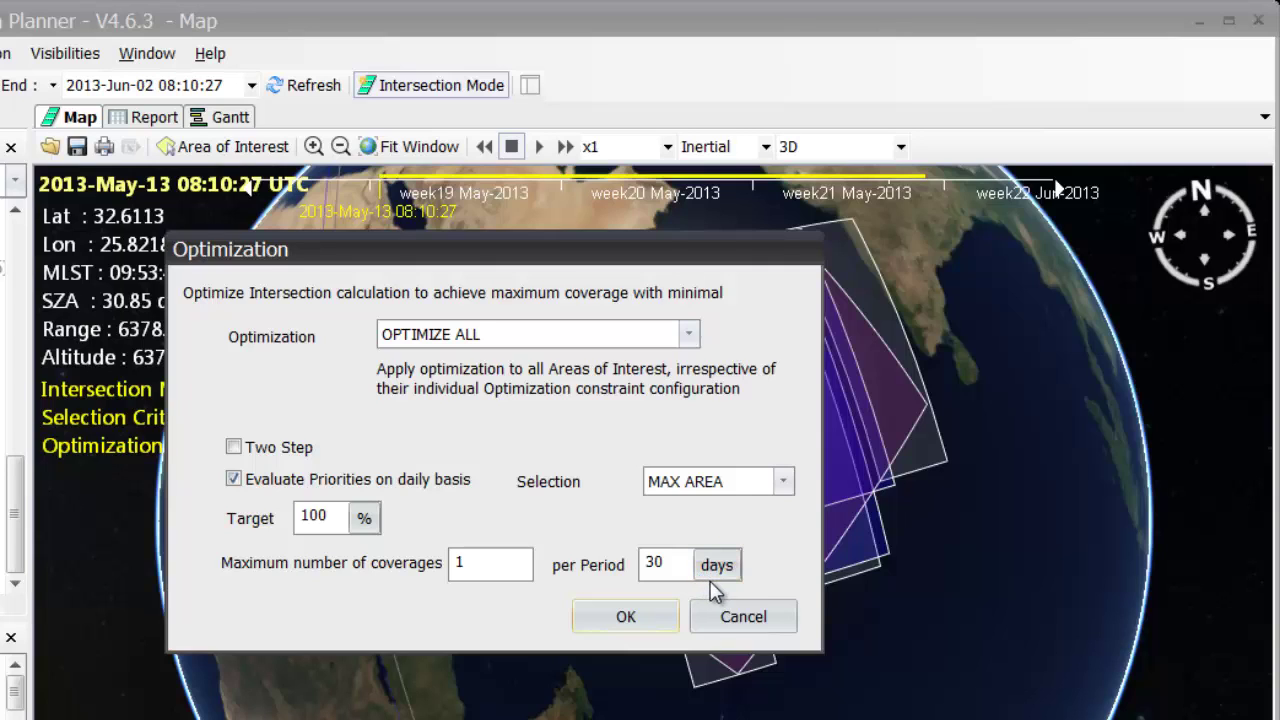
pyautogui.click(785, 484)
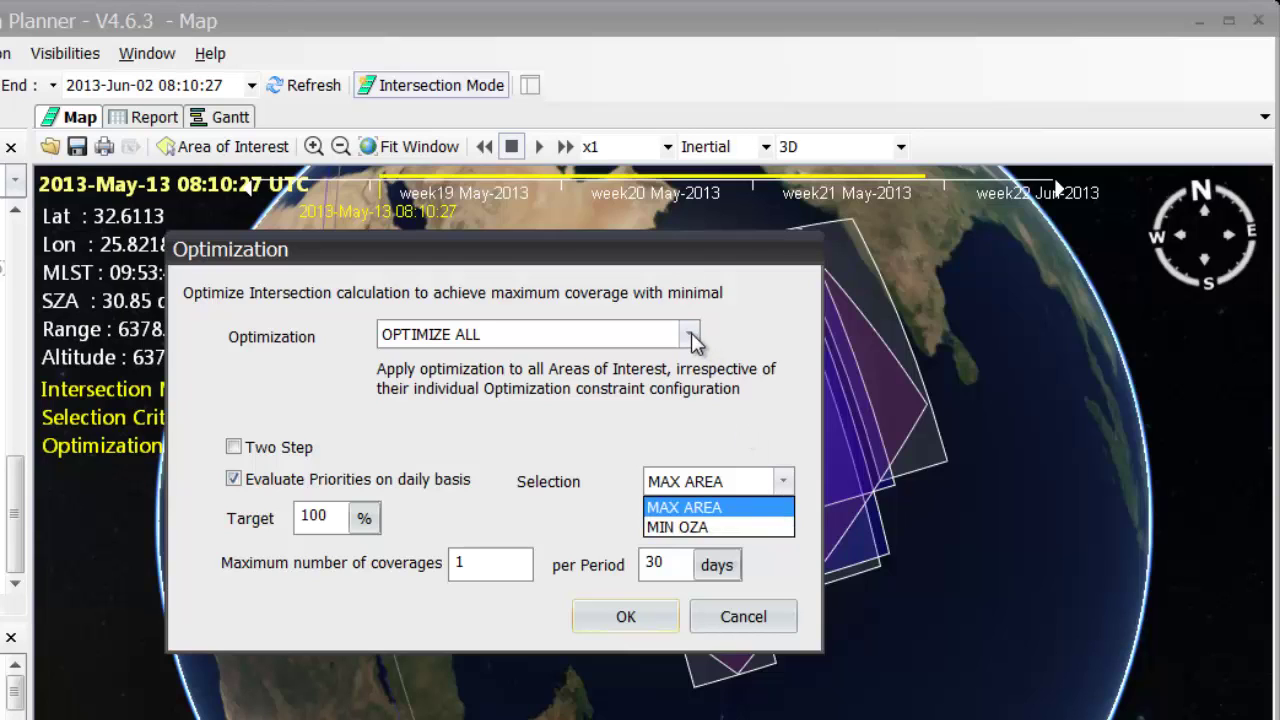
pyautogui.click(693, 340)
pyautogui.click(690, 337)
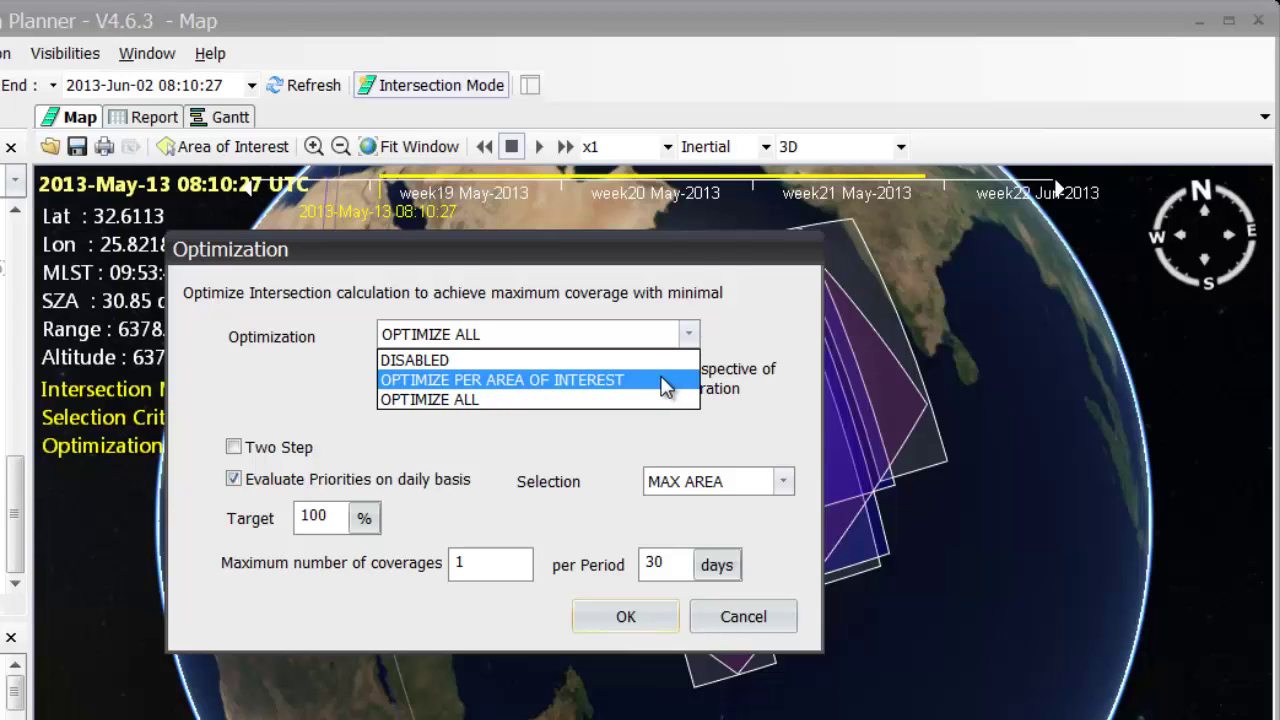
# Confirm the OPTIMIZE ALL mode and apply it, switching Optimization ON with Max Area selection
pyautogui.click(658, 615)
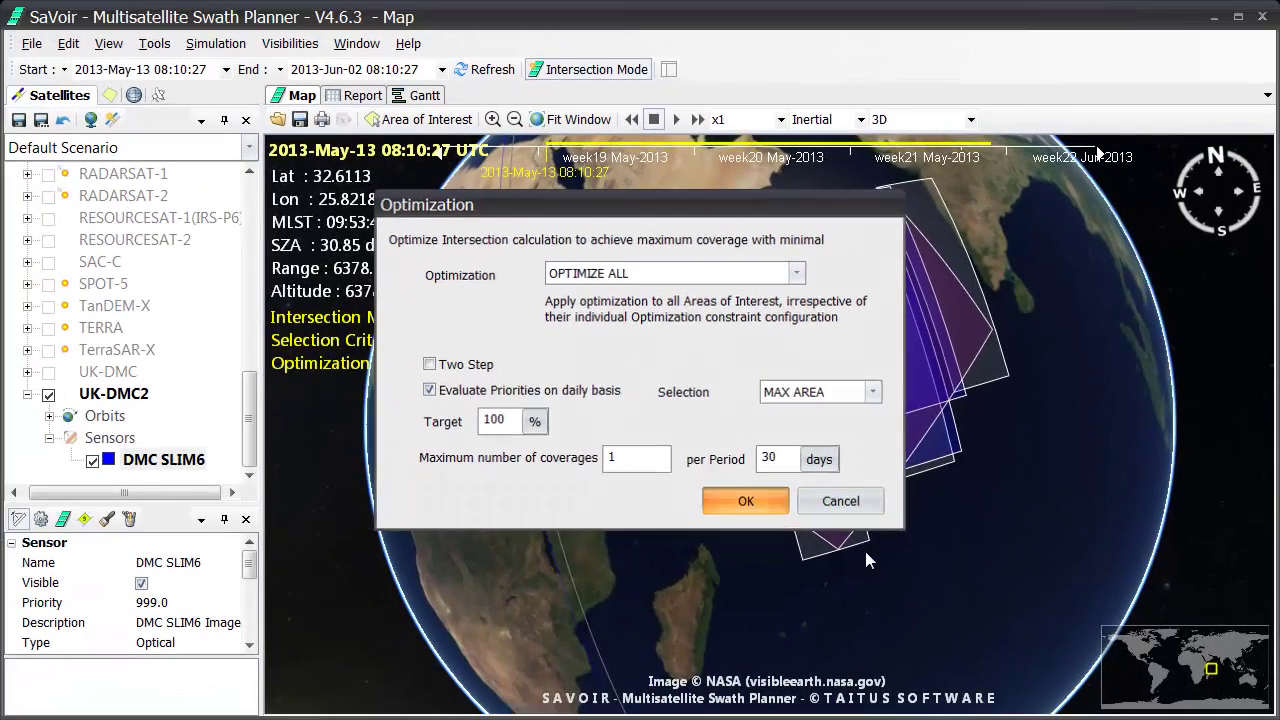
pyautogui.click(658, 615)
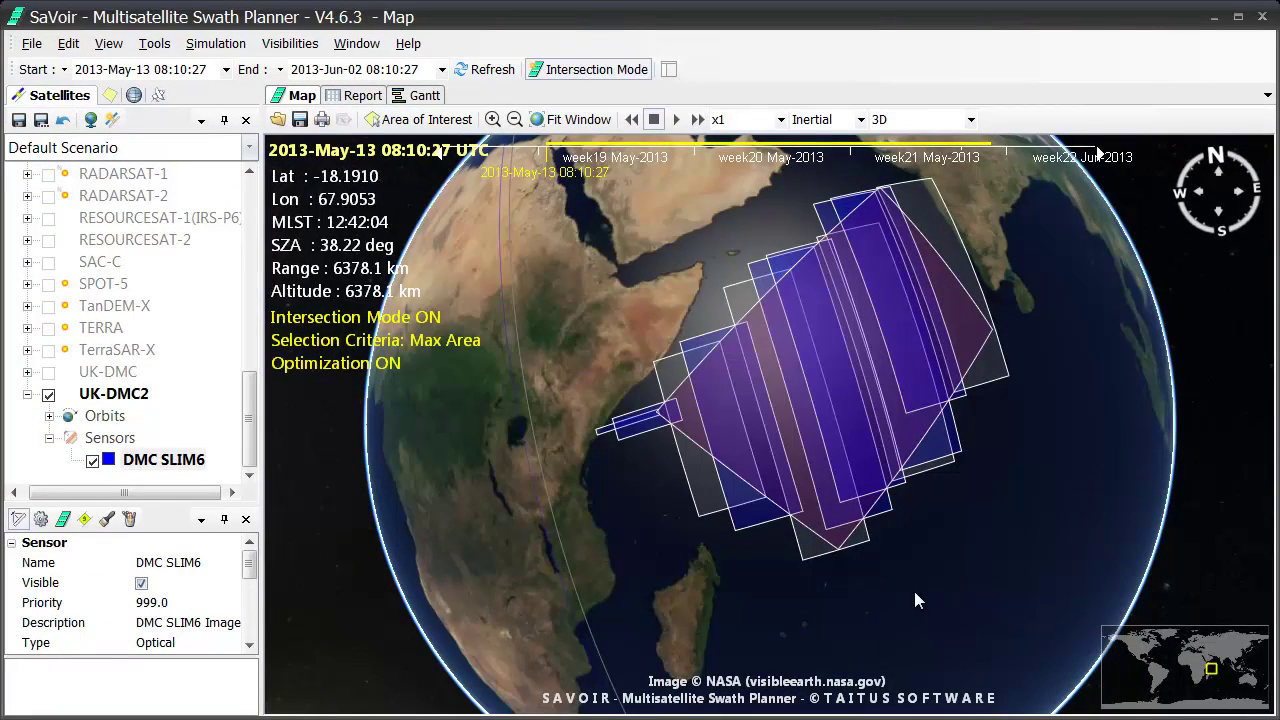